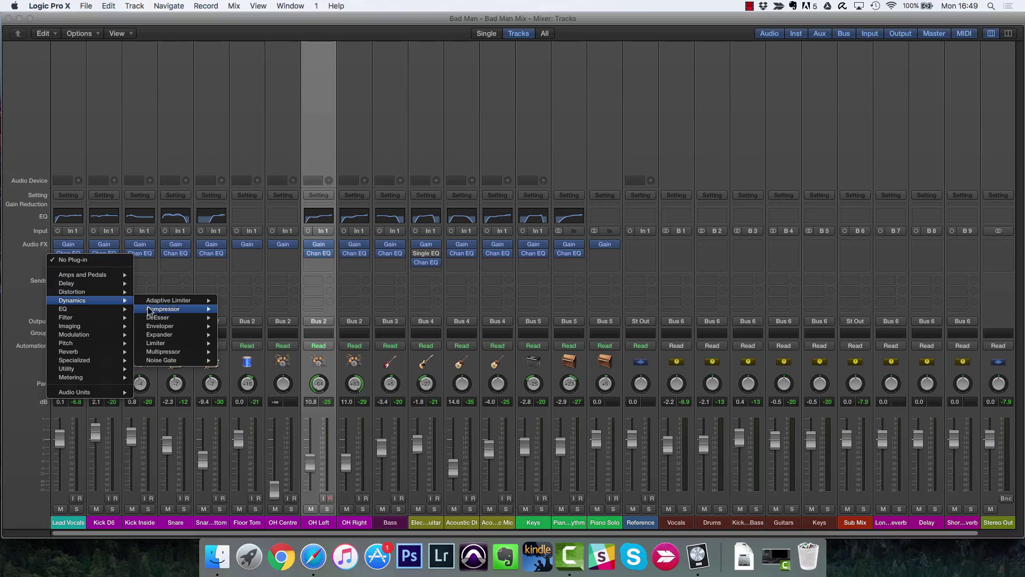
Step: Insert a mono Compressor after the Channel EQ on the Lead Vocals channel and move its window clear of that channel
{"action": "mouse_move", "coordinate": [154, 310]}
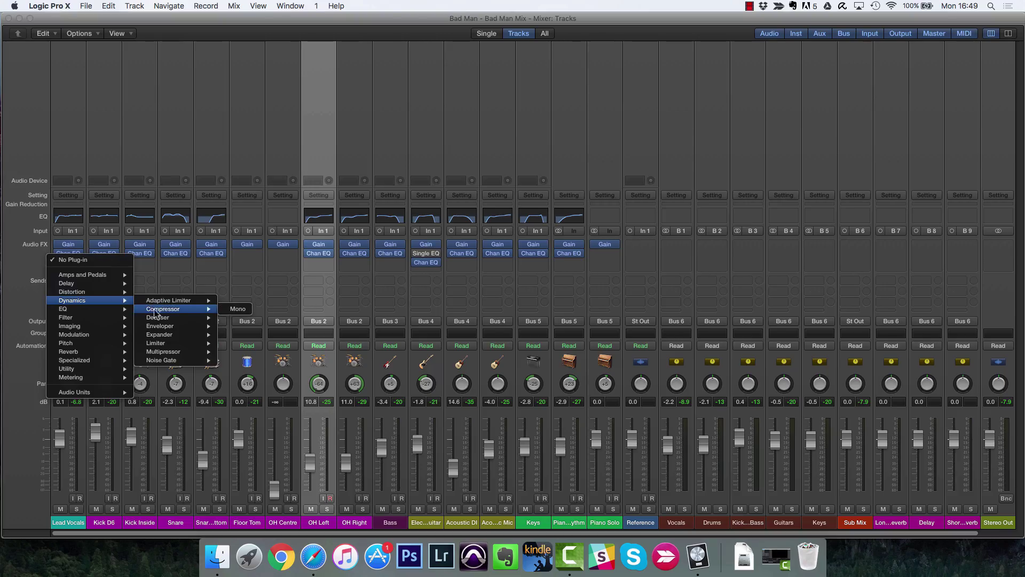
{"action": "left_click", "coordinate": [238, 312]}
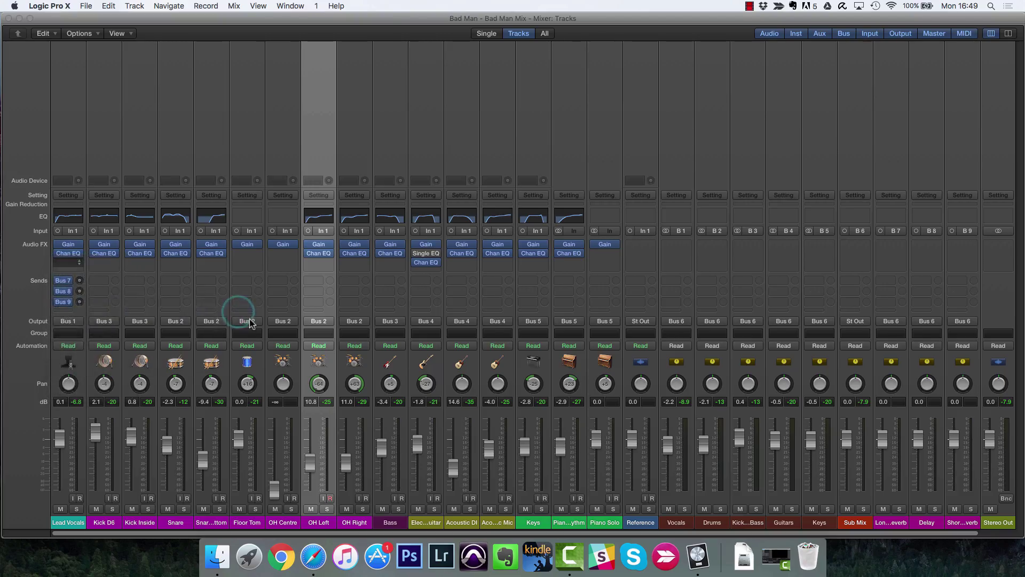
{"action": "left_click_drag", "start_coordinate": [287, 56], "coordinate": [611, 69]}
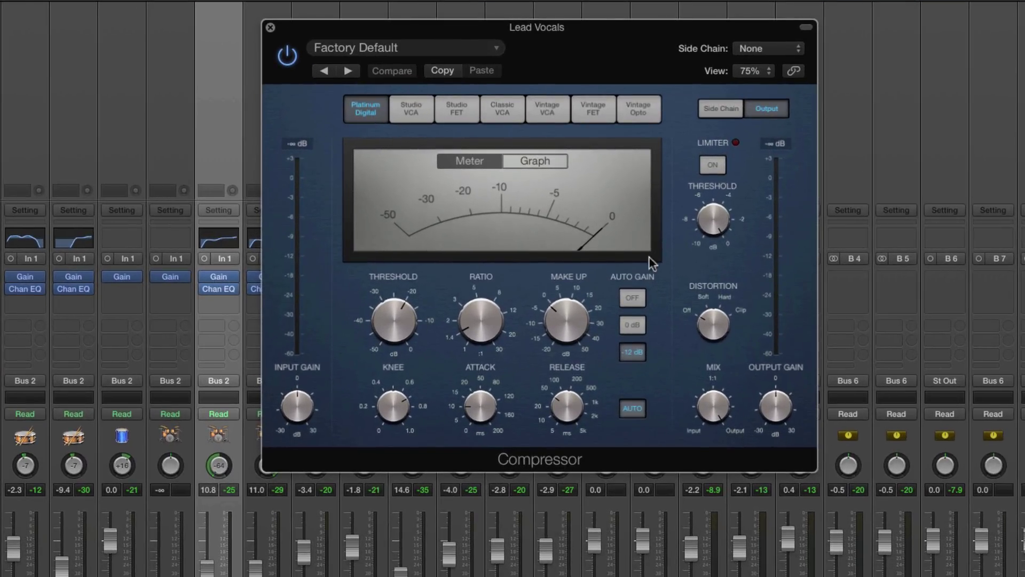
Step: Preview the compressor circuit types from Studio VCA through Vintage Opto and return to Platinum Digital
{"action": "left_click", "coordinate": [403, 107]}
{"action": "left_click", "coordinate": [456, 108]}
{"action": "left_click", "coordinate": [501, 106]}
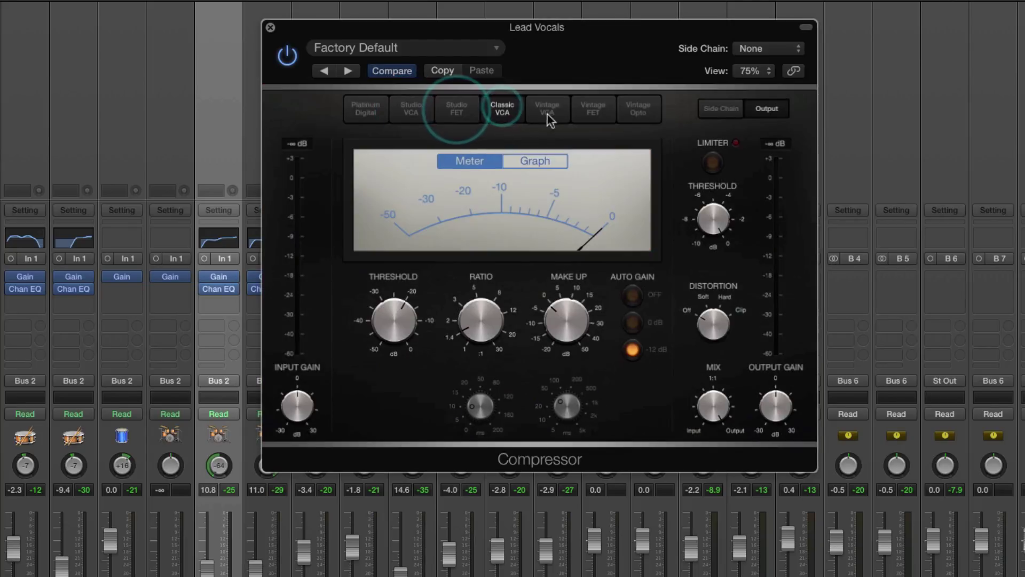
{"action": "left_click", "coordinate": [548, 109]}
{"action": "left_click", "coordinate": [593, 108]}
{"action": "left_click", "coordinate": [639, 109]}
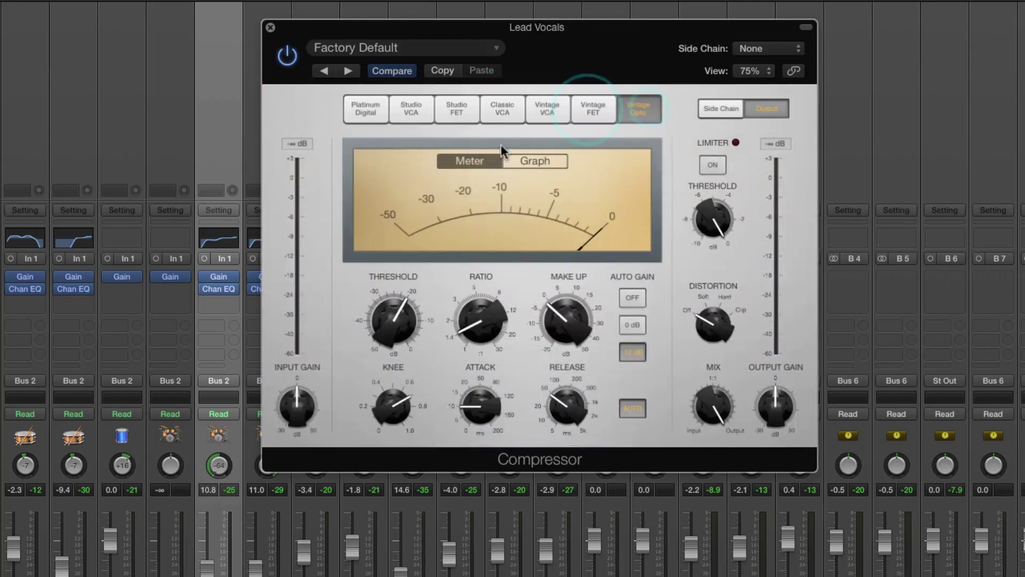
{"action": "left_click", "coordinate": [366, 112]}
{"action": "left_click", "coordinate": [398, 113]}
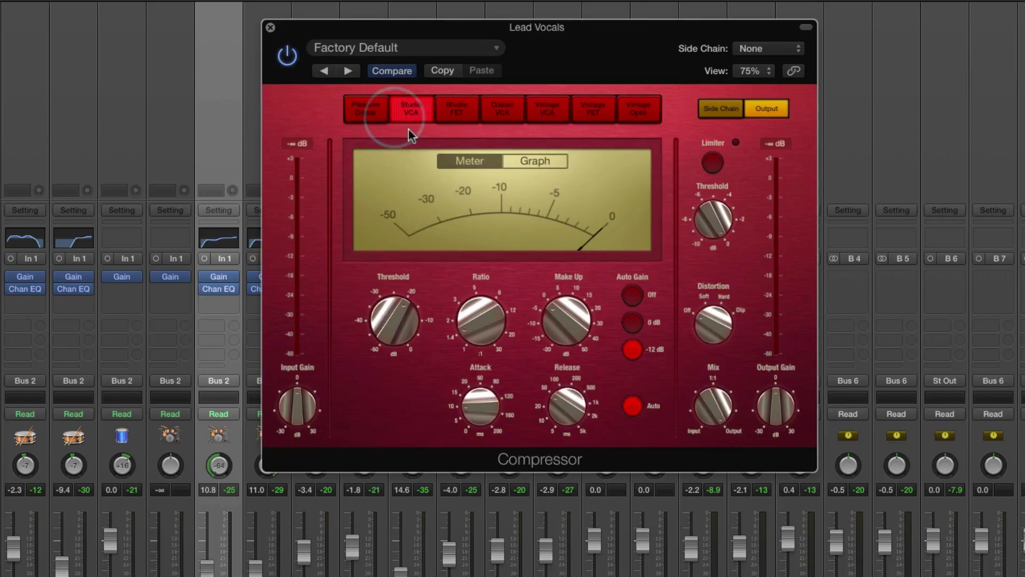
{"action": "left_click", "coordinate": [374, 113]}
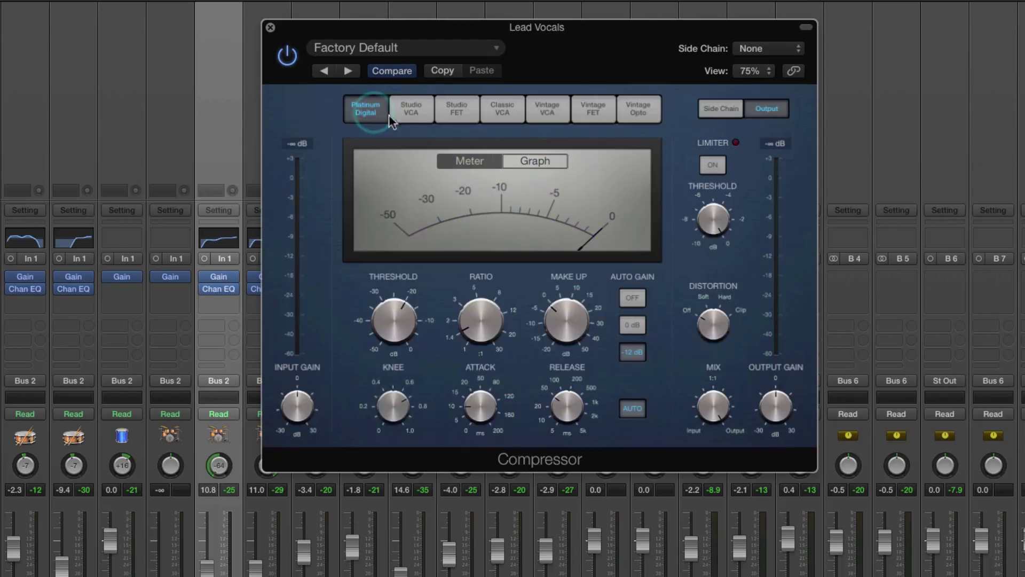
Step: Compare the interfaces of the FET, VCA and Vintage compressor models again, ending on Platinum Digital
{"action": "left_click", "coordinate": [456, 109]}
{"action": "left_click", "coordinate": [502, 111]}
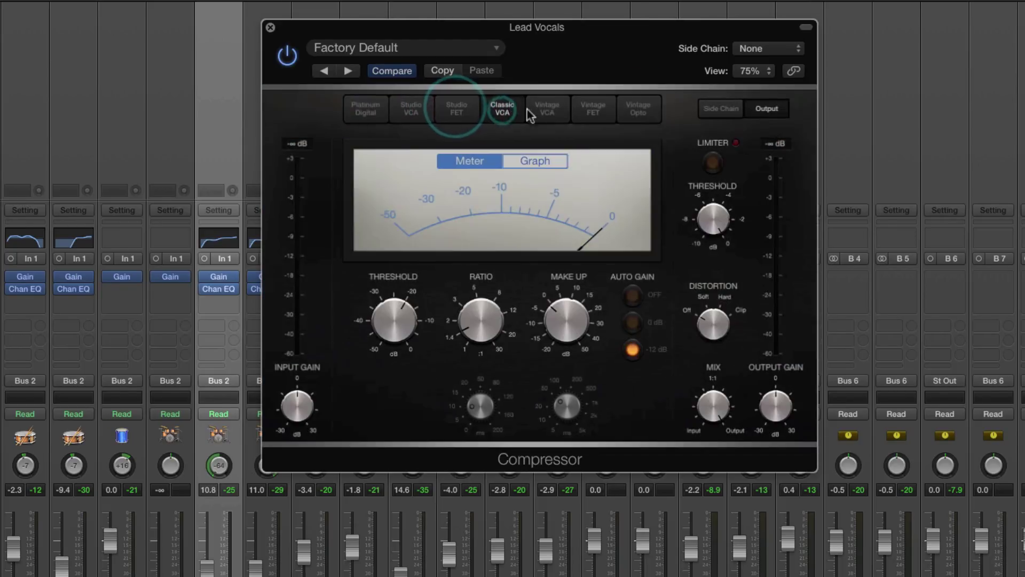
{"action": "left_click", "coordinate": [560, 114]}
{"action": "left_click", "coordinate": [611, 105]}
{"action": "left_click", "coordinate": [620, 111]}
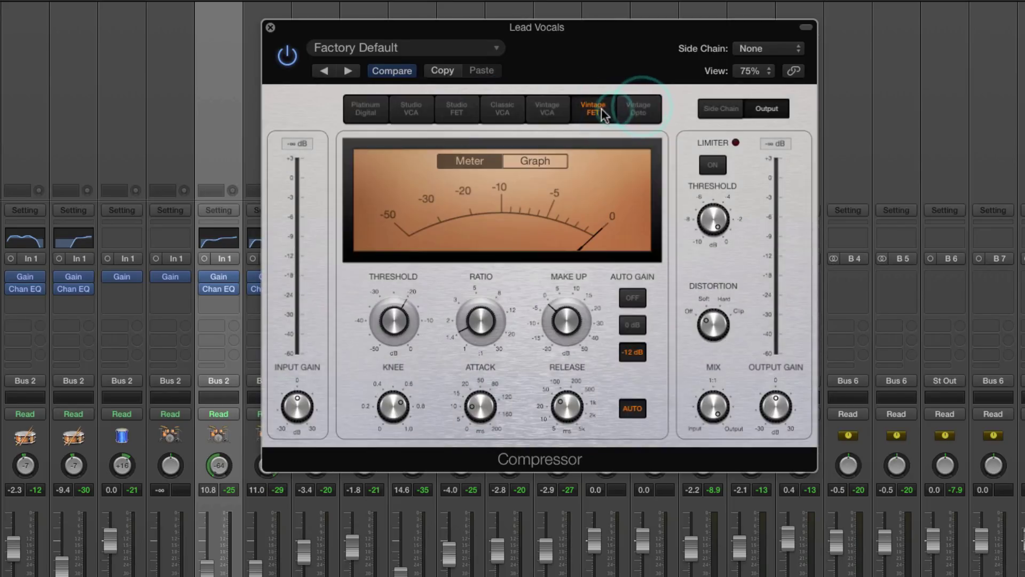
{"action": "left_click", "coordinate": [545, 112]}
{"action": "left_click", "coordinate": [411, 110]}
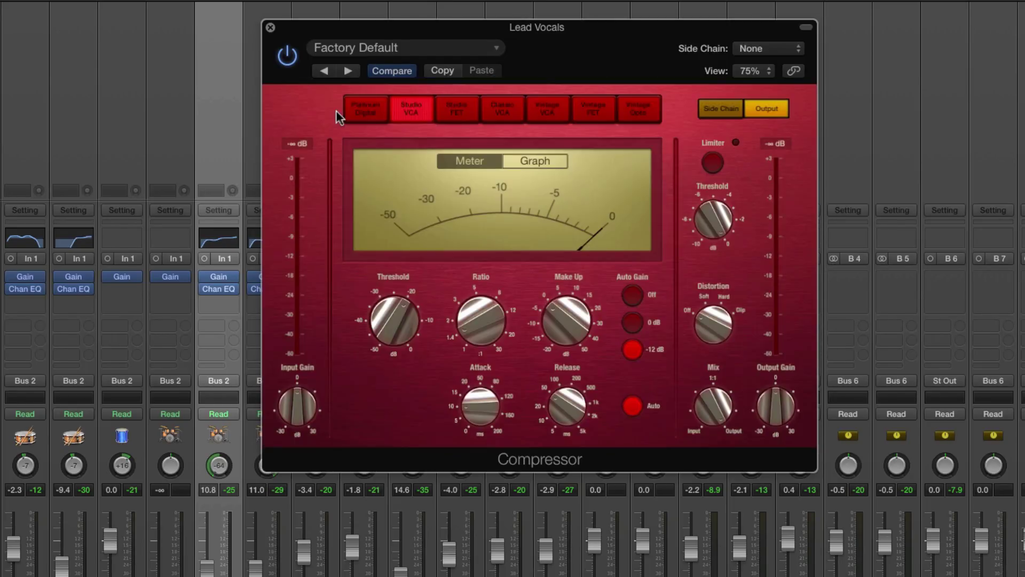
{"action": "left_click", "coordinate": [374, 107]}
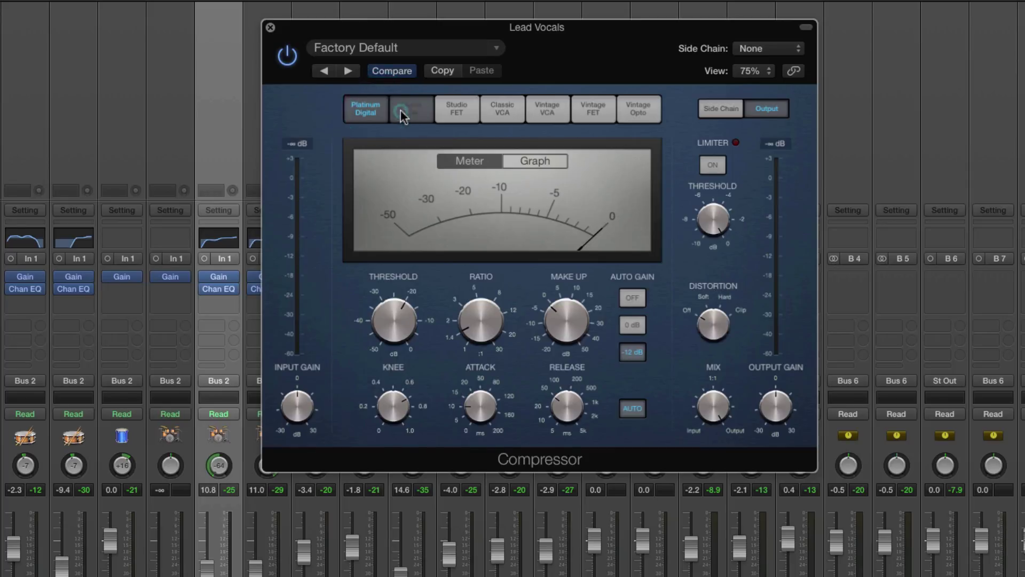
Step: Examine which controls each compressor model offers, going up to Vintage Opto and back down to Platinum Digital
{"action": "left_click", "coordinate": [401, 110]}
{"action": "left_click", "coordinate": [458, 111]}
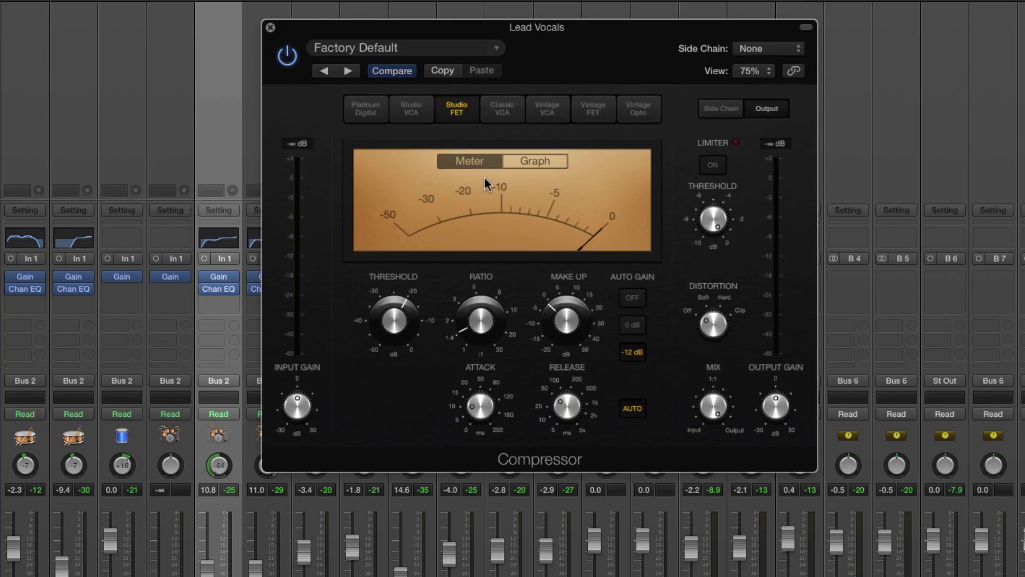
{"action": "mouse_move", "coordinate": [505, 291]}
{"action": "left_click", "coordinate": [502, 109]}
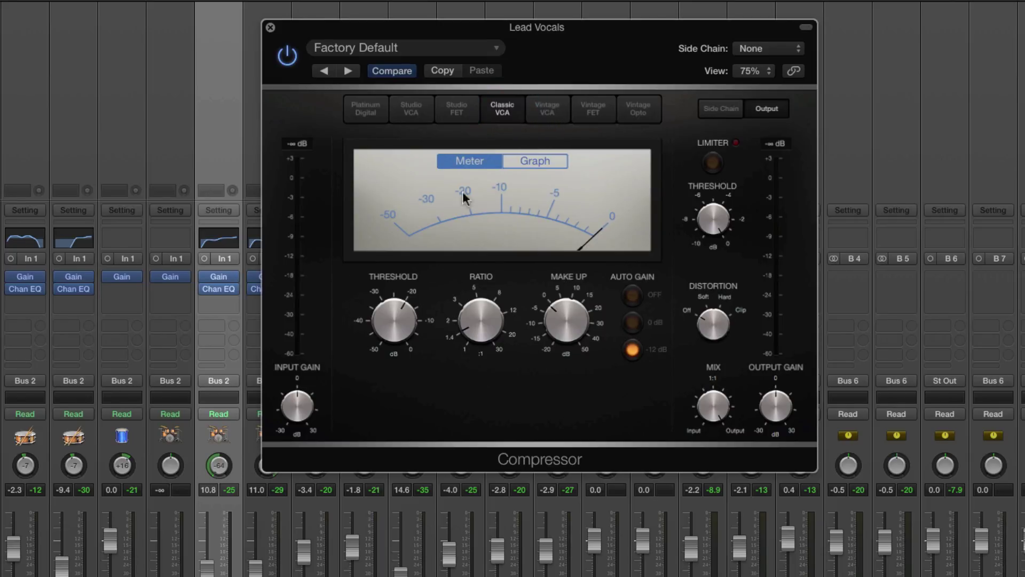
{"action": "left_click", "coordinate": [549, 117]}
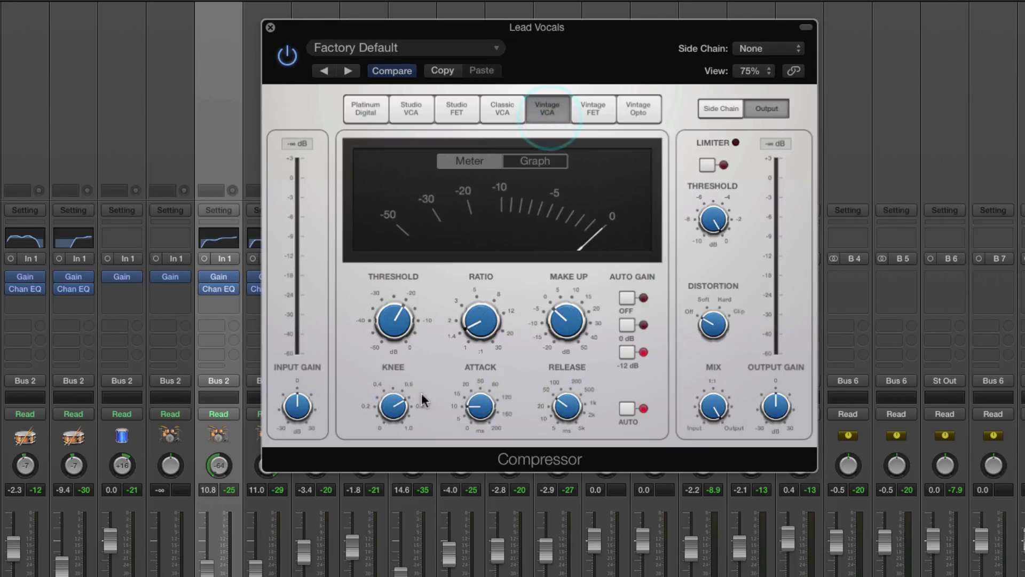
{"action": "left_click", "coordinate": [597, 115]}
{"action": "left_click", "coordinate": [637, 112]}
{"action": "left_click", "coordinate": [606, 110]}
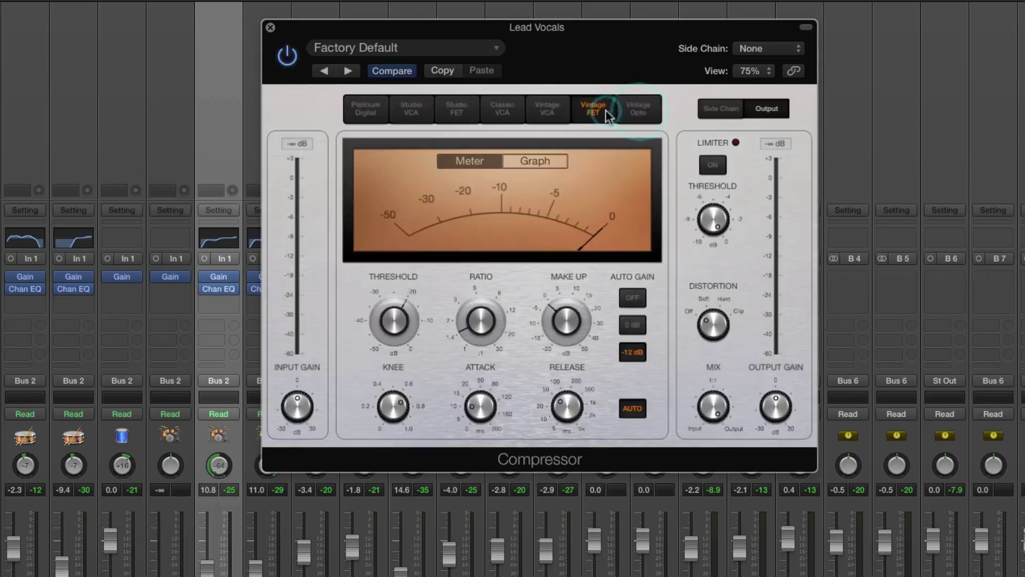
{"action": "left_click", "coordinate": [548, 110]}
{"action": "left_click", "coordinate": [507, 109]}
{"action": "left_click", "coordinate": [460, 111]}
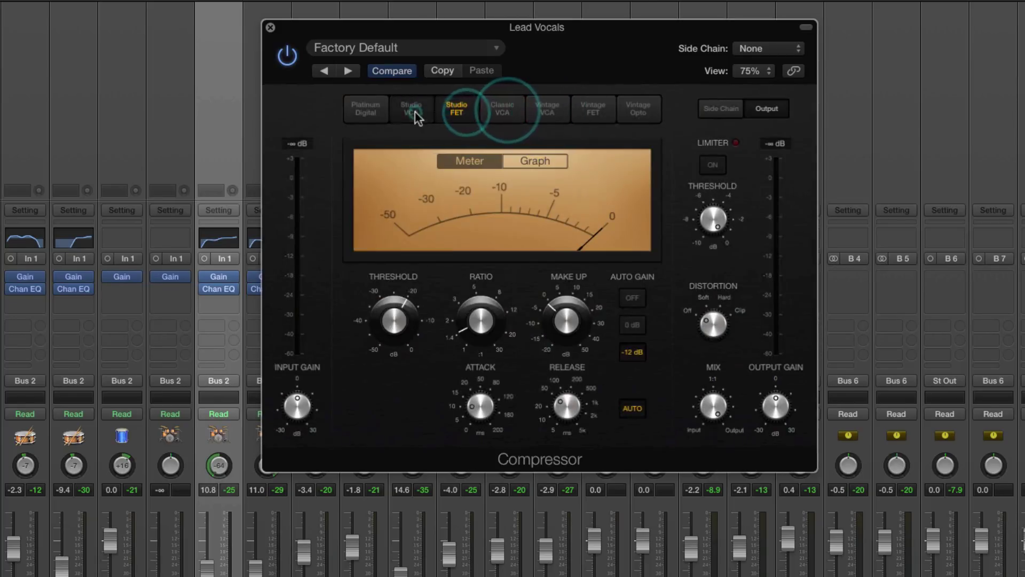
{"action": "left_click", "coordinate": [414, 112]}
{"action": "left_click", "coordinate": [365, 111]}
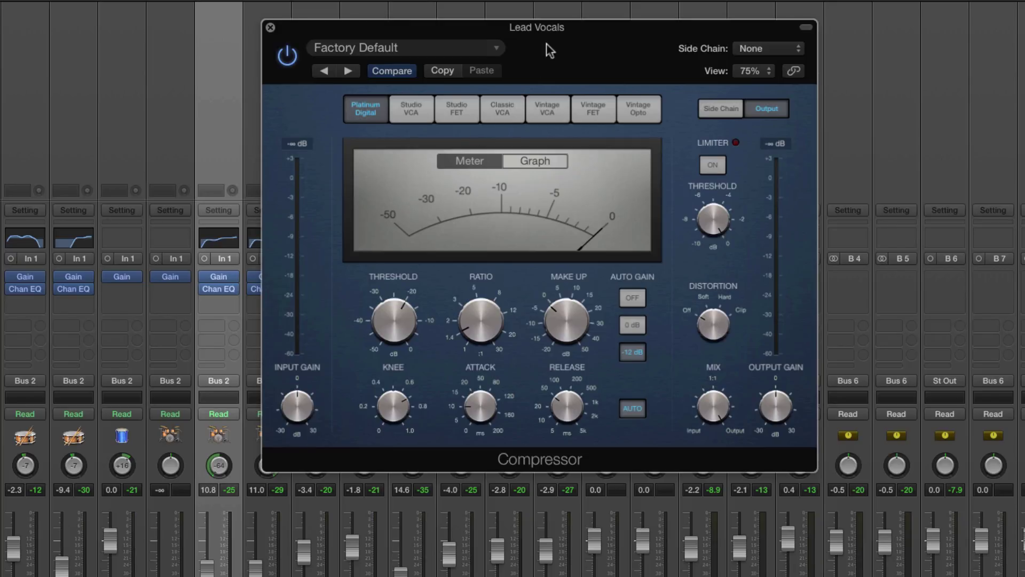
Step: Reposition the Compressor window over the mixer and review its main controls
{"action": "left_click_drag", "start_coordinate": [548, 29], "coordinate": [477, 67]}
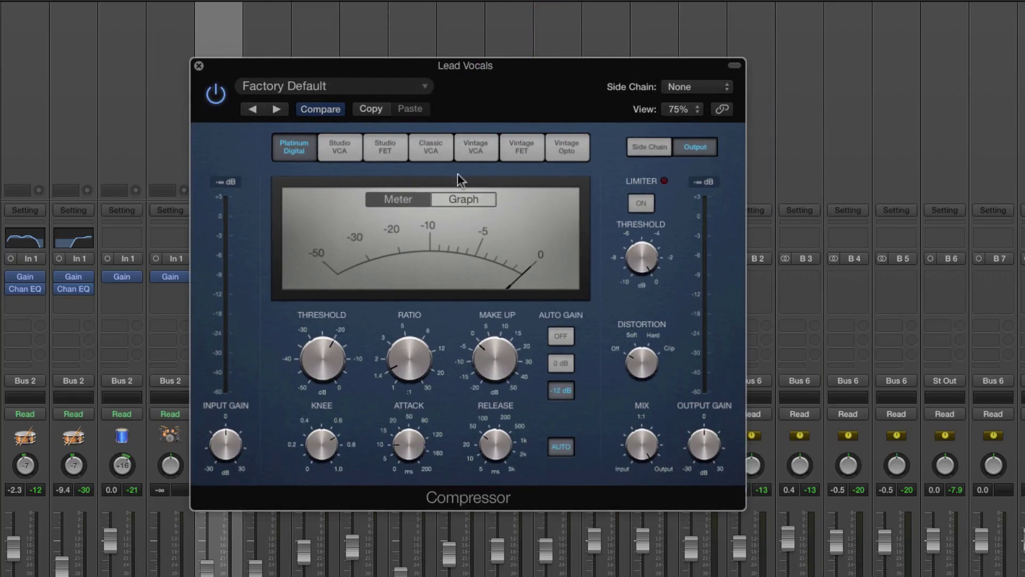
{"action": "mouse_move", "coordinate": [610, 252]}
{"action": "mouse_move", "coordinate": [358, 328]}
{"action": "mouse_move", "coordinate": [223, 444]}
{"action": "mouse_move", "coordinate": [511, 422]}
{"action": "mouse_move", "coordinate": [465, 395]}
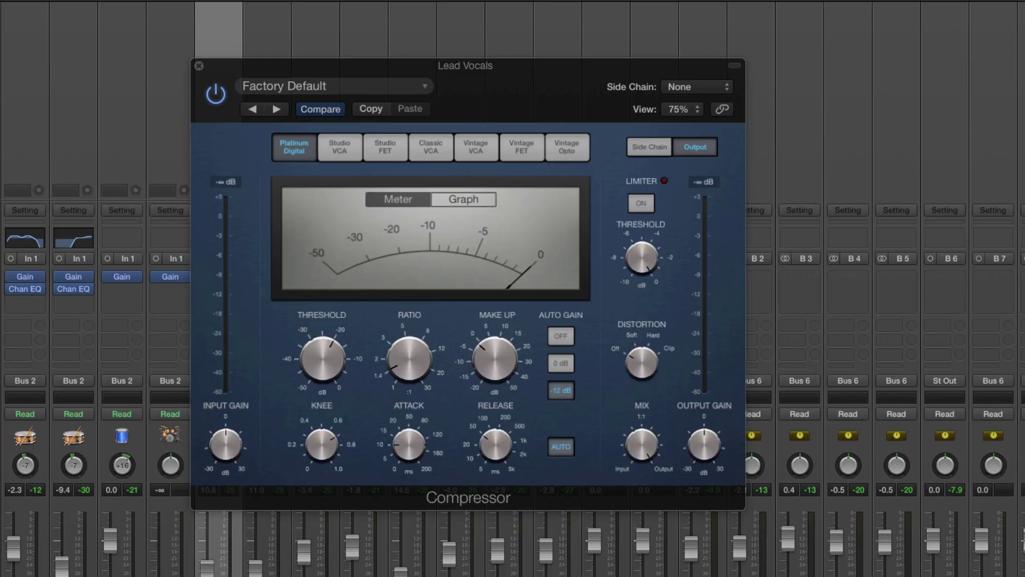
{"action": "left_click_drag", "start_coordinate": [457, 97], "coordinate": [457, 95]}
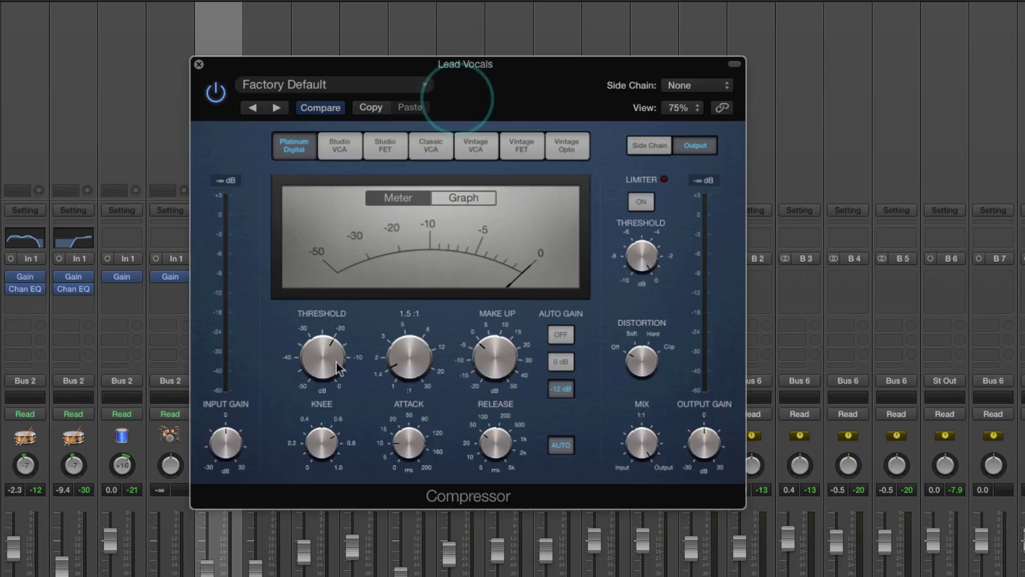
Step: Set the compressor's threshold to -24 dB
{"action": "left_click_drag", "start_coordinate": [336, 368], "coordinate": [297, 376]}
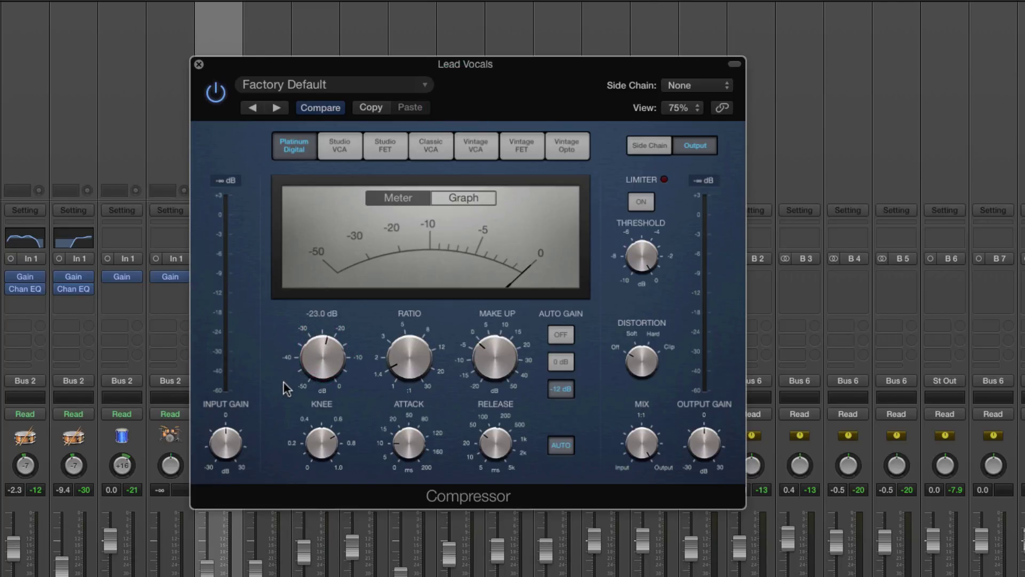
{"action": "double_click", "coordinate": [330, 357]}
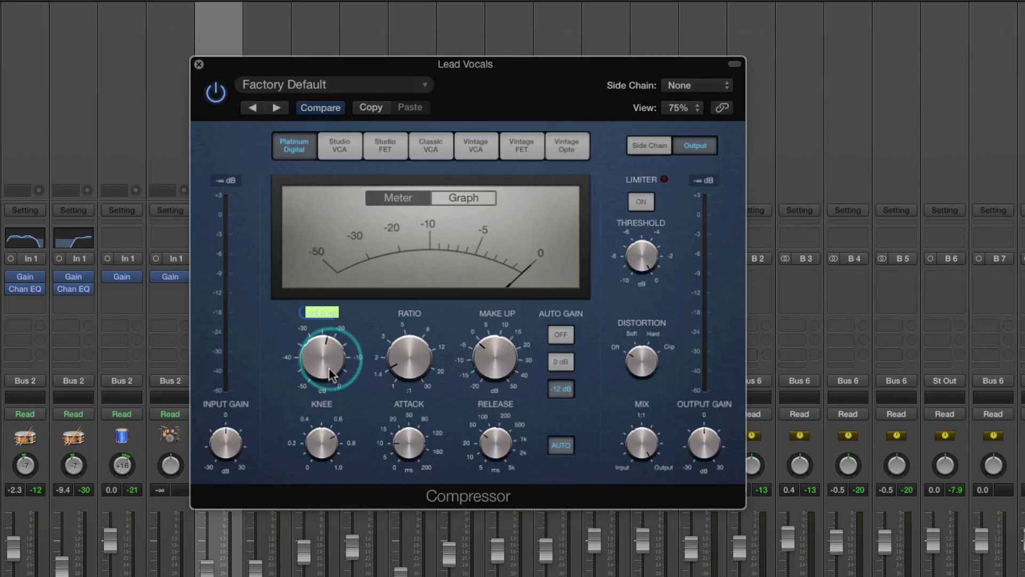
{"action": "left_click", "coordinate": [293, 367]}
{"action": "double_click", "coordinate": [322, 313]}
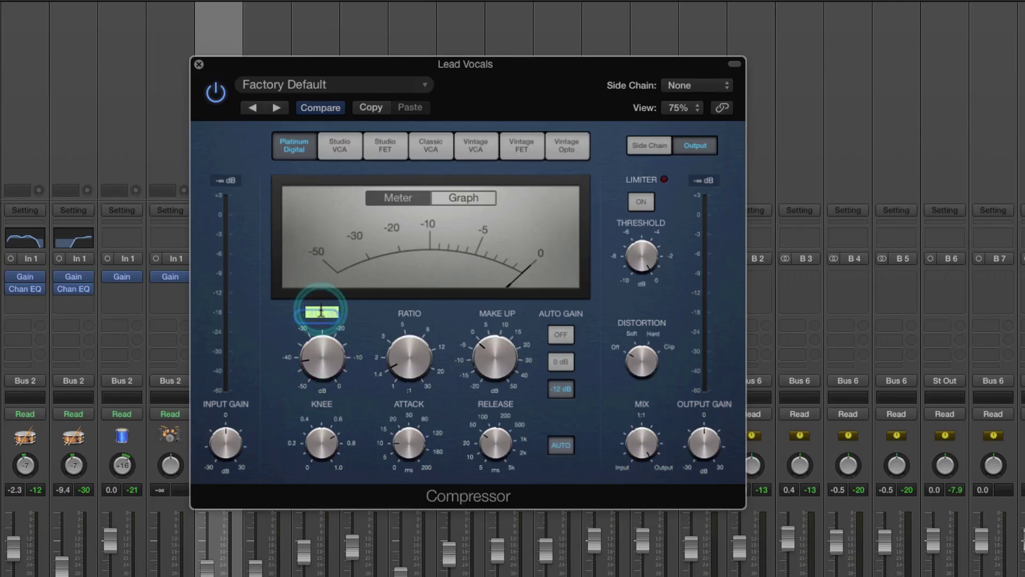
{"action": "key", "text": "BackSpace"}
{"action": "type", "text": "-24"}
{"action": "key", "text": "Return"}
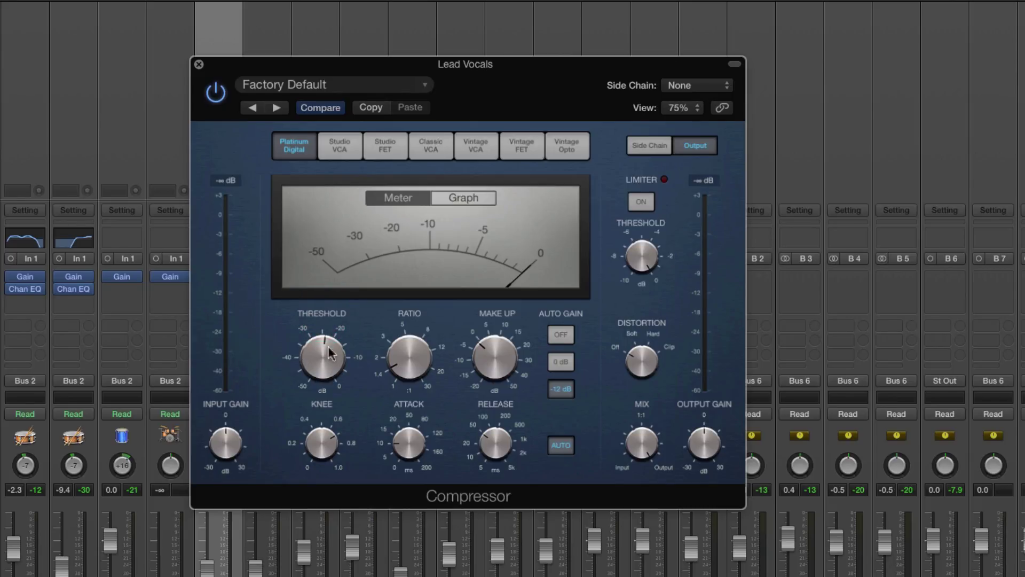
Step: Try different compressor ratios and set the ratio to 2:1
{"action": "mouse_move", "coordinate": [326, 370]}
{"action": "mouse_move", "coordinate": [415, 364]}
{"action": "left_mouse_down"}
{"action": "mouse_move", "coordinate": [471, 338]}
{"action": "mouse_move", "coordinate": [402, 369]}
{"action": "left_mouse_up"}
{"action": "left_click_drag", "start_coordinate": [392, 355], "coordinate": [401, 329]}
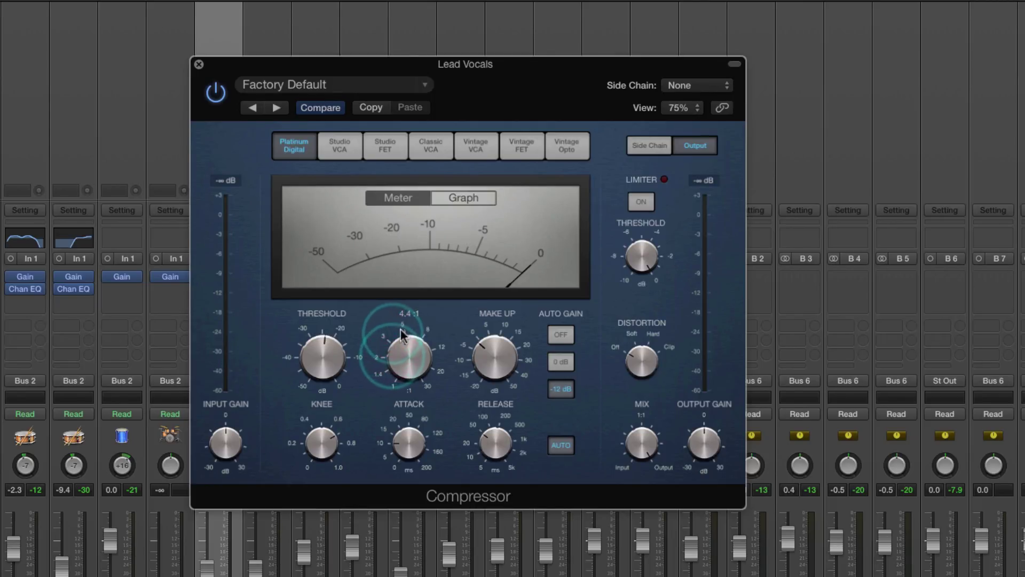
{"action": "double_click", "coordinate": [404, 314]}
{"action": "type", "text": "2"}
{"action": "key", "text": "Return"}
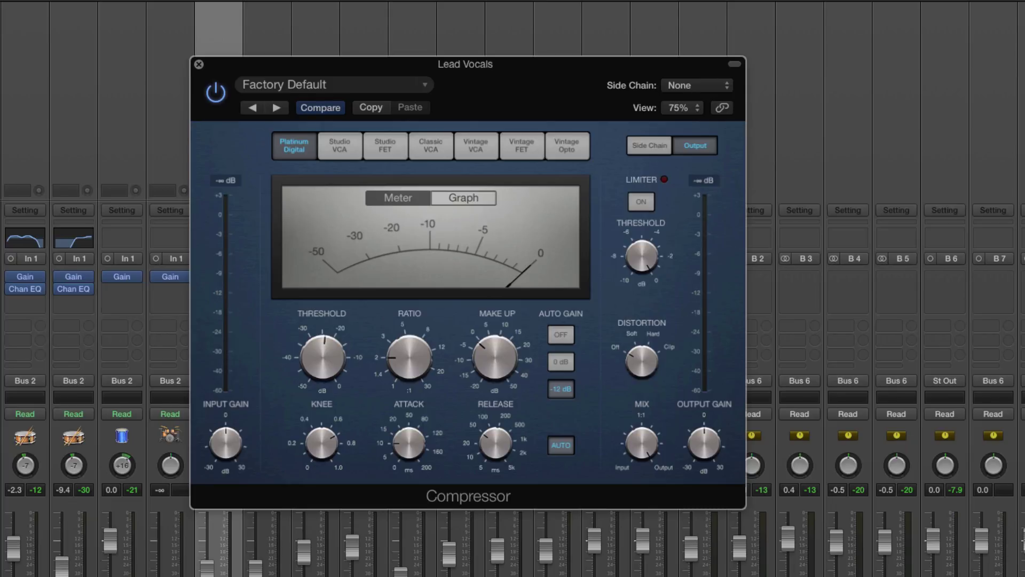
Step: Try much higher compression ratios towards the maximum and open the ratio value for editing
{"action": "mouse_move", "coordinate": [327, 352]}
{"action": "mouse_move", "coordinate": [414, 362]}
{"action": "left_click_drag", "start_coordinate": [409, 353], "coordinate": [423, 338]}
{"action": "mouse_move", "coordinate": [431, 357]}
{"action": "left_click_drag", "start_coordinate": [421, 352], "coordinate": [430, 210]}
{"action": "mouse_move", "coordinate": [418, 363]}
{"action": "mouse_move", "coordinate": [406, 321]}
{"action": "double_click", "coordinate": [411, 313]}
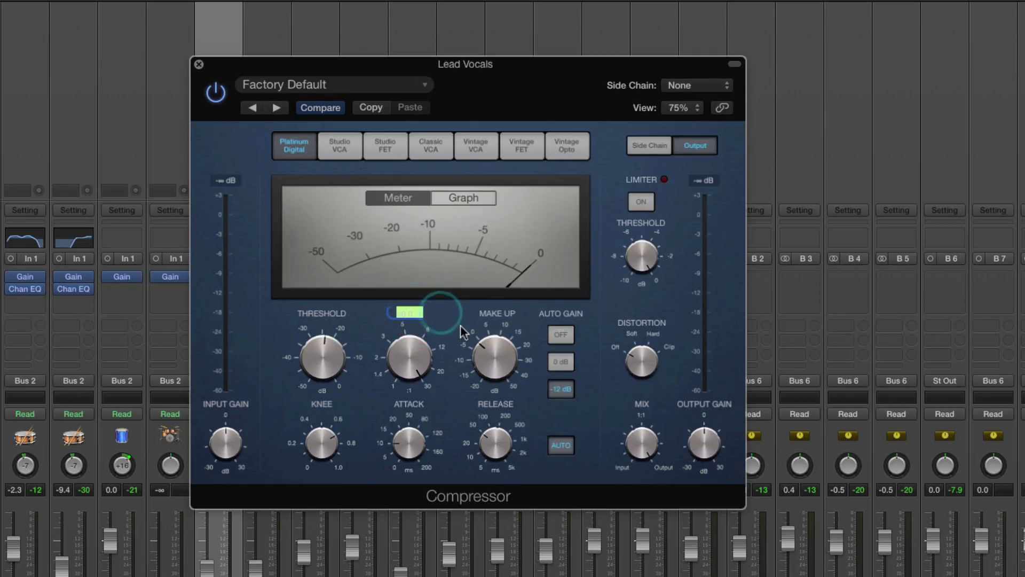
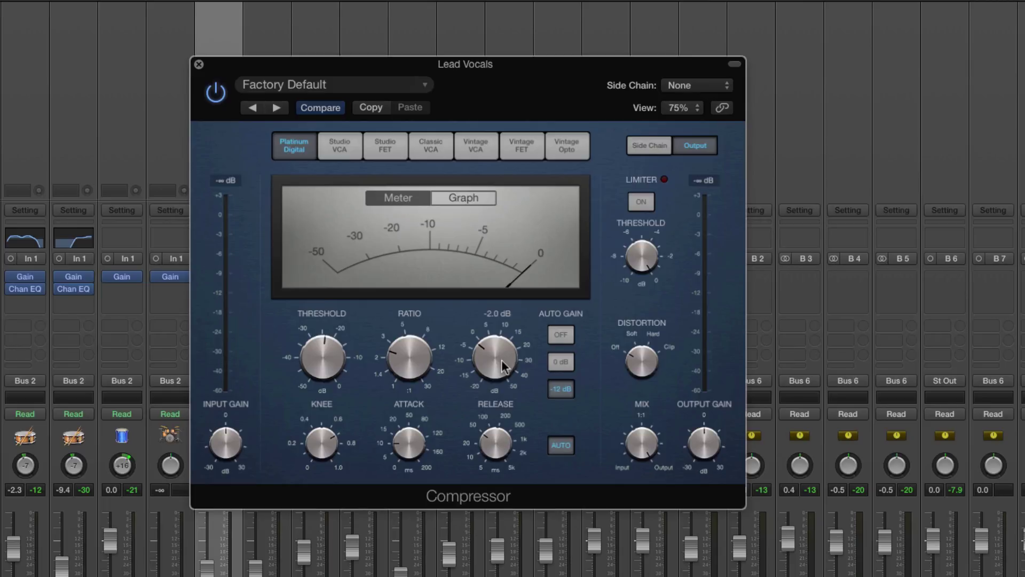
Step: Try raising the make-up gain, and view the compression graph before returning to the meter display
{"action": "left_click_drag", "start_coordinate": [501, 360], "coordinate": [501, 347]}
{"action": "left_click_drag", "start_coordinate": [501, 349], "coordinate": [486, 353]}
{"action": "mouse_move", "coordinate": [508, 358]}
{"action": "left_click", "coordinate": [471, 200]}
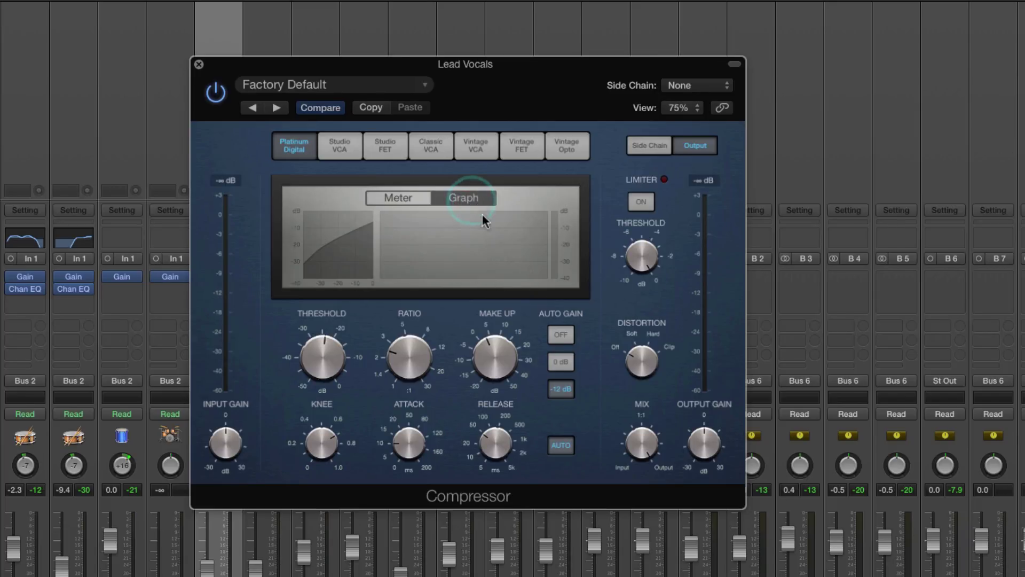
{"action": "left_click", "coordinate": [392, 197]}
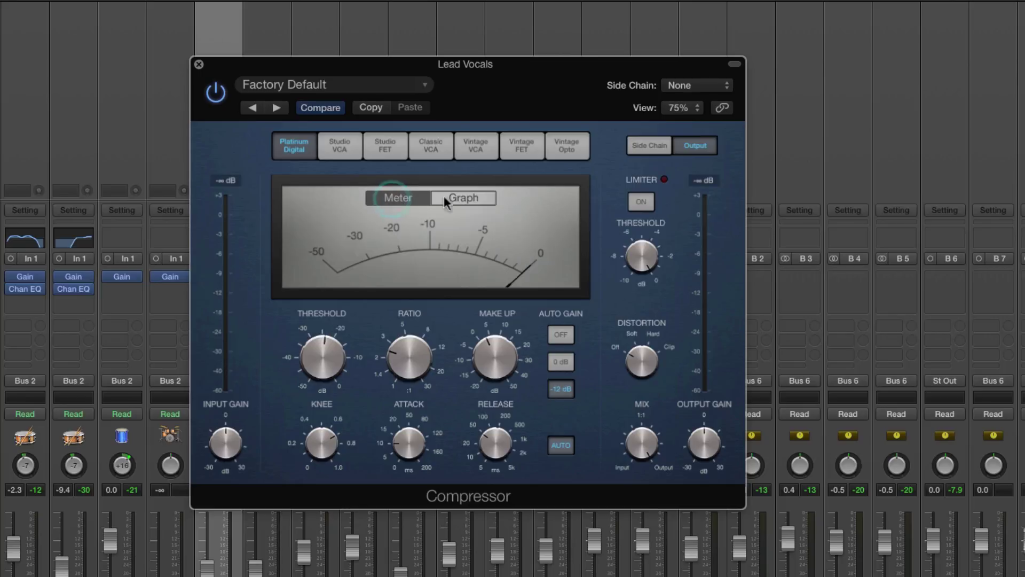
Step: Turn off auto gain and lower the compressor's make-up gain
{"action": "mouse_move", "coordinate": [503, 405]}
{"action": "left_click", "coordinate": [559, 336]}
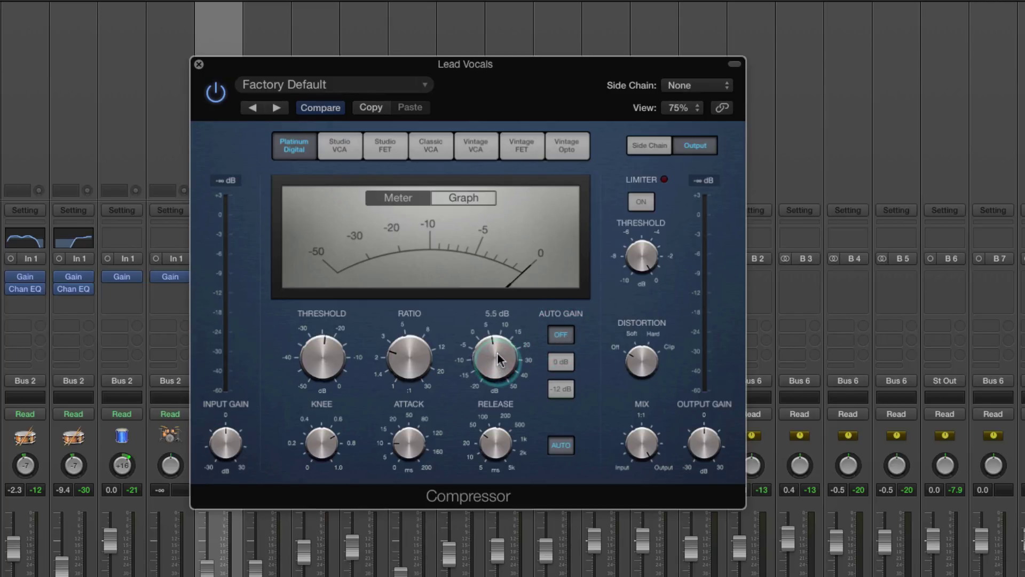
{"action": "left_click_drag", "start_coordinate": [497, 359], "coordinate": [497, 375]}
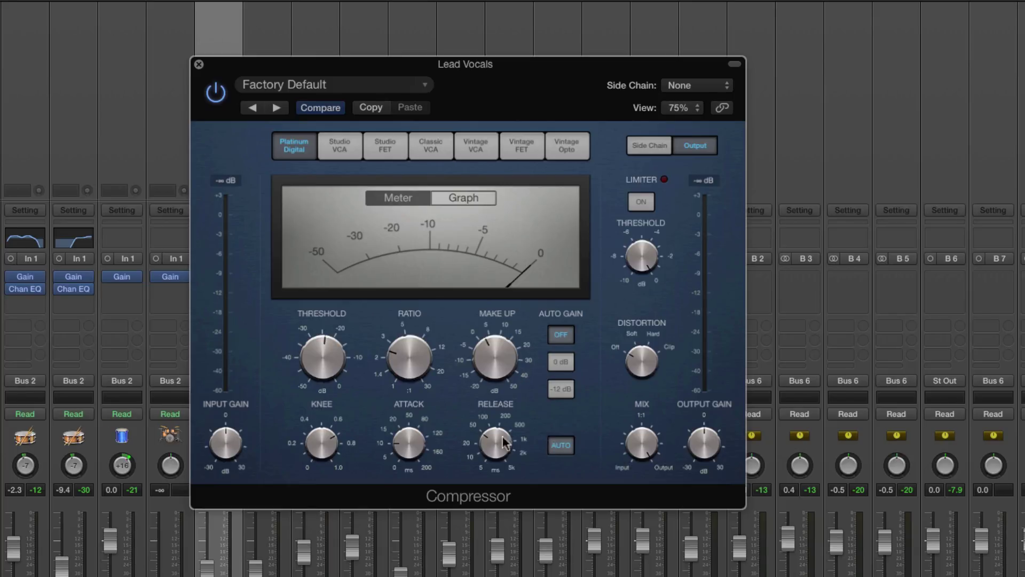
Step: Try different attack and ratio settings on the compressor, bringing the attack back to 10 ms
{"action": "mouse_move", "coordinate": [362, 443]}
{"action": "mouse_move", "coordinate": [398, 413]}
{"action": "mouse_move", "coordinate": [351, 425]}
{"action": "mouse_move", "coordinate": [320, 353]}
{"action": "mouse_move", "coordinate": [419, 353]}
{"action": "mouse_move", "coordinate": [419, 434]}
{"action": "mouse_move", "coordinate": [522, 449]}
{"action": "left_click_drag", "start_coordinate": [409, 444], "coordinate": [417, 396]}
{"action": "mouse_move", "coordinate": [422, 355]}
{"action": "left_mouse_down"}
{"action": "mouse_move", "coordinate": [405, 442]}
{"action": "mouse_move", "coordinate": [412, 364]}
{"action": "left_mouse_up"}
{"action": "left_click_drag", "start_coordinate": [401, 443], "coordinate": [401, 465]}
Step: Set the compressor's ratio back to 2:1
{"action": "double_click", "coordinate": [409, 314]}
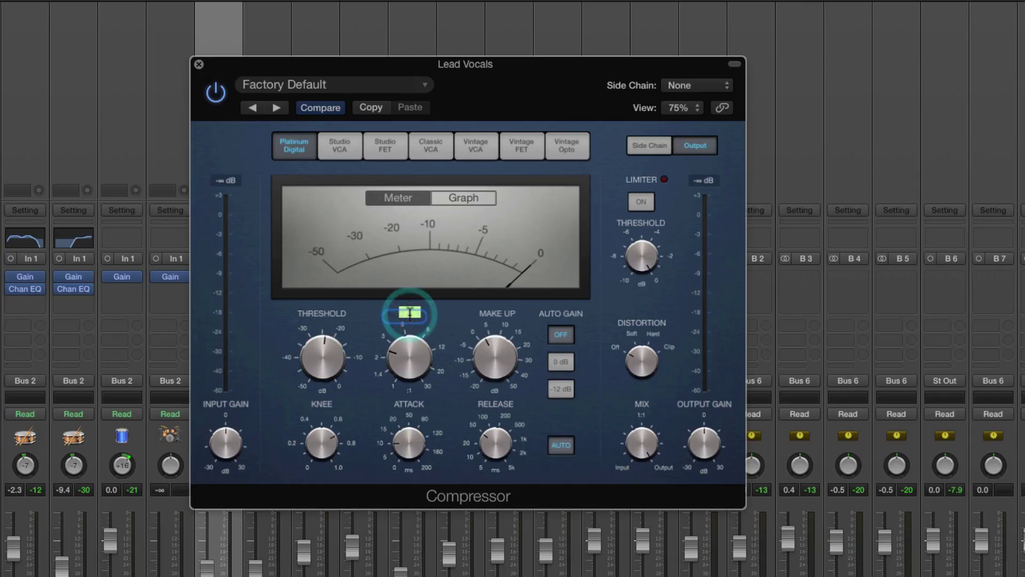
{"action": "type", "text": "2"}
{"action": "key", "text": "Return"}
{"action": "mouse_move", "coordinate": [329, 316]}
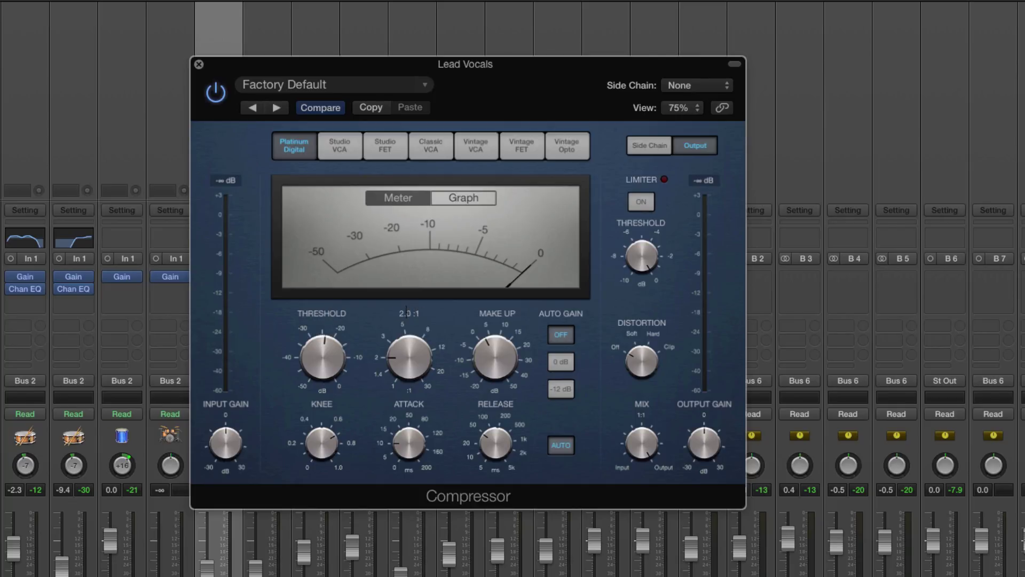
{"action": "mouse_move", "coordinate": [419, 313]}
{"action": "mouse_move", "coordinate": [403, 438]}
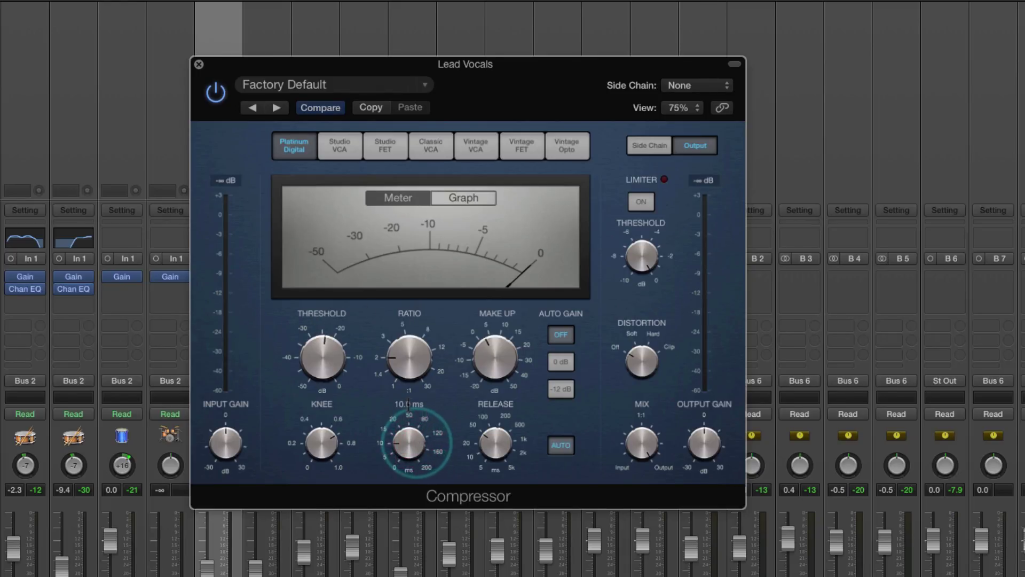
{"action": "mouse_move", "coordinate": [332, 341]}
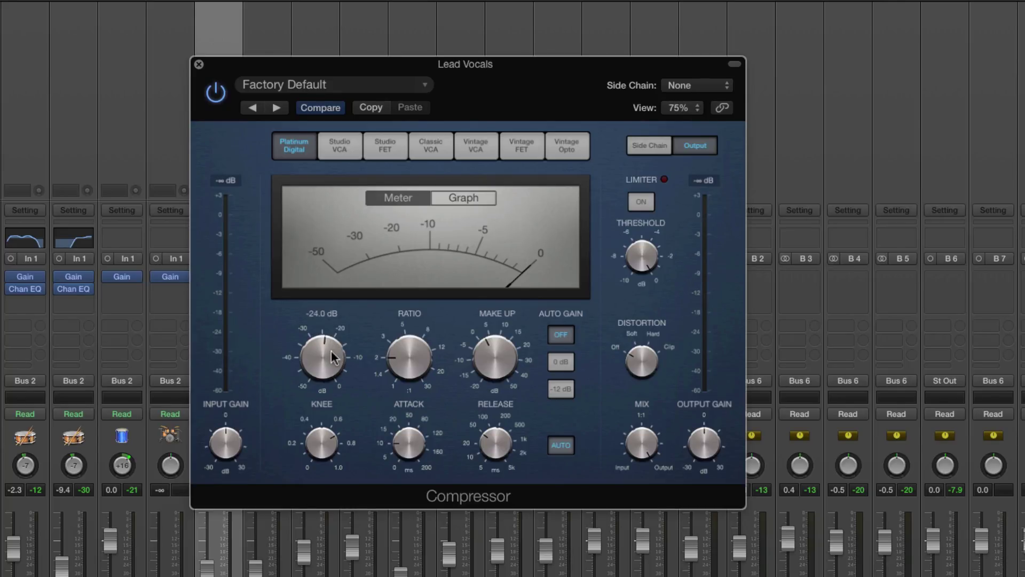
{"action": "double_click", "coordinate": [495, 404]}
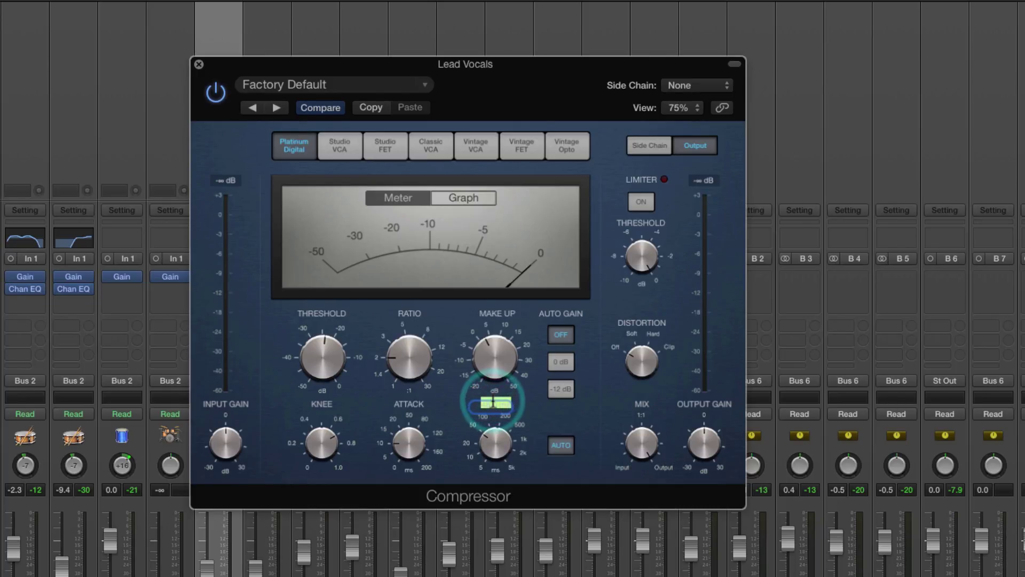
{"action": "key", "text": "Escape"}
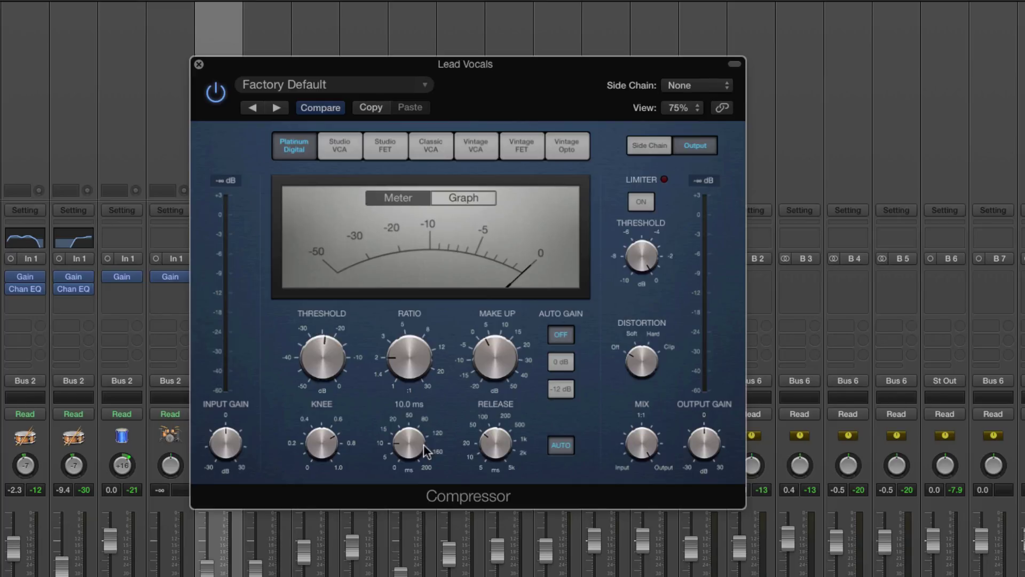
Step: Try shorter and longer attack times on the compressor, leaving the attack slightly above 50 ms
{"action": "left_click_drag", "start_coordinate": [415, 434], "coordinate": [414, 513]}
{"action": "left_click_drag", "start_coordinate": [409, 452], "coordinate": [422, 428]}
{"action": "left_click_drag", "start_coordinate": [425, 427], "coordinate": [414, 557]}
{"action": "mouse_move", "coordinate": [422, 451]}
{"action": "left_mouse_down"}
{"action": "mouse_move", "coordinate": [419, 467]}
{"action": "mouse_move", "coordinate": [415, 445]}
{"action": "left_mouse_up"}
{"action": "left_click_drag", "start_coordinate": [424, 380], "coordinate": [415, 469]}
Step: Set the compressor's release to 140 ms and turn off automatic release
{"action": "mouse_move", "coordinate": [510, 442]}
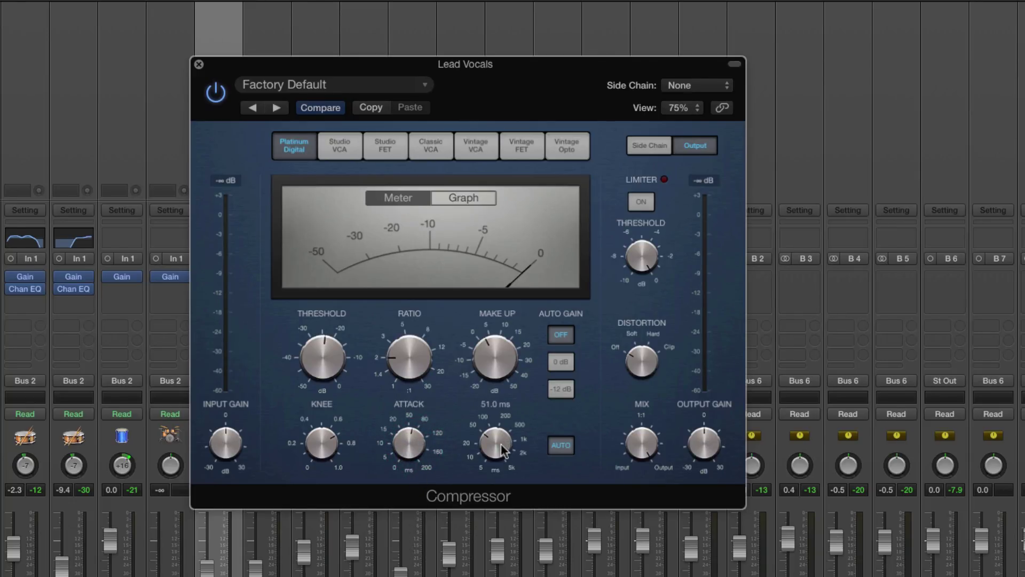
{"action": "left_click_drag", "start_coordinate": [501, 444], "coordinate": [543, 443]}
{"action": "left_click", "coordinate": [559, 447]}
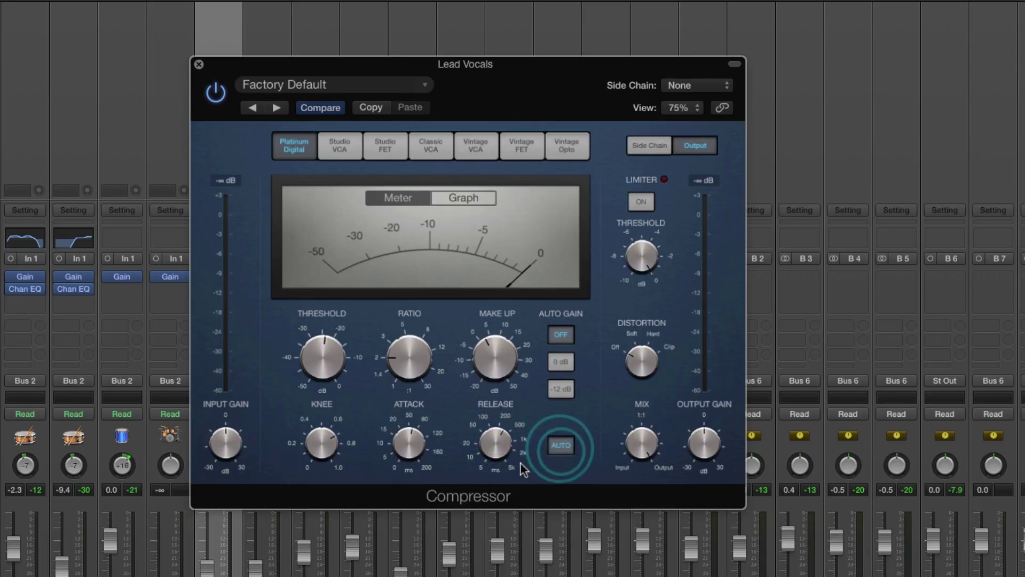
{"action": "mouse_move", "coordinate": [504, 453]}
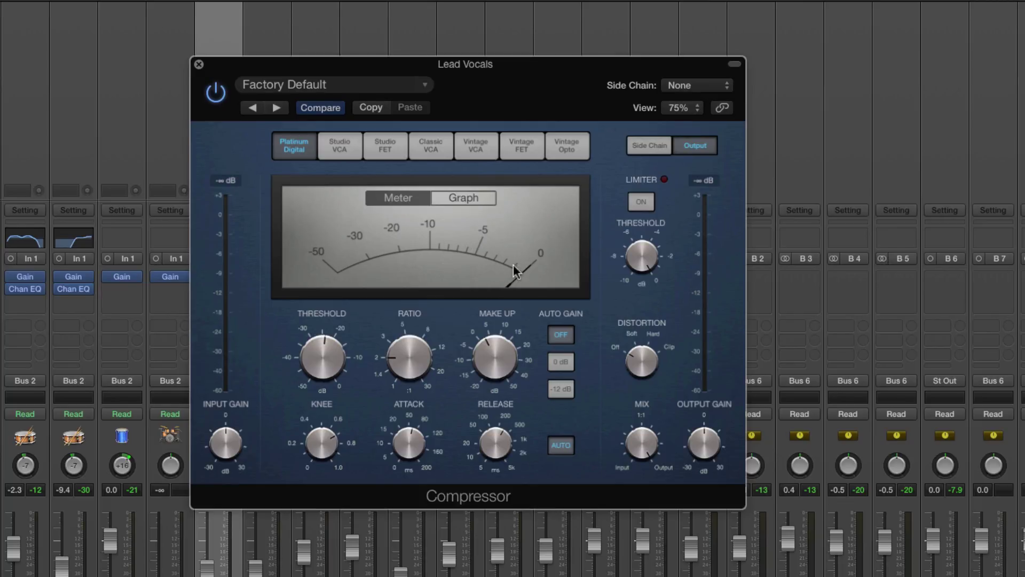
{"action": "left_click_drag", "start_coordinate": [505, 451], "coordinate": [485, 416]}
{"action": "left_click", "coordinate": [556, 447]}
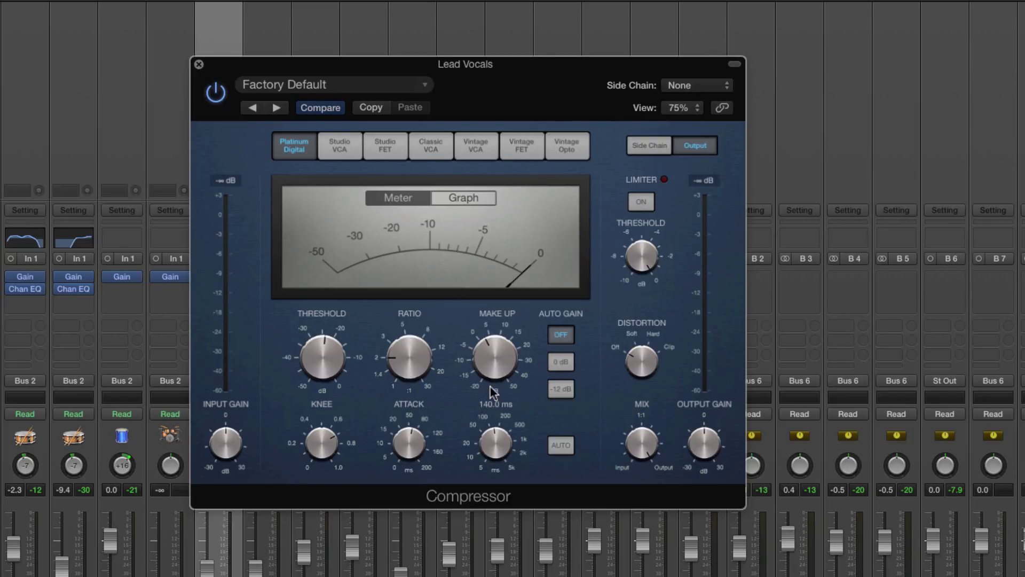
Step: Show the compression graph and raise the ratio to its maximum of 30:1
{"action": "mouse_move", "coordinate": [442, 454]}
{"action": "left_click", "coordinate": [464, 200]}
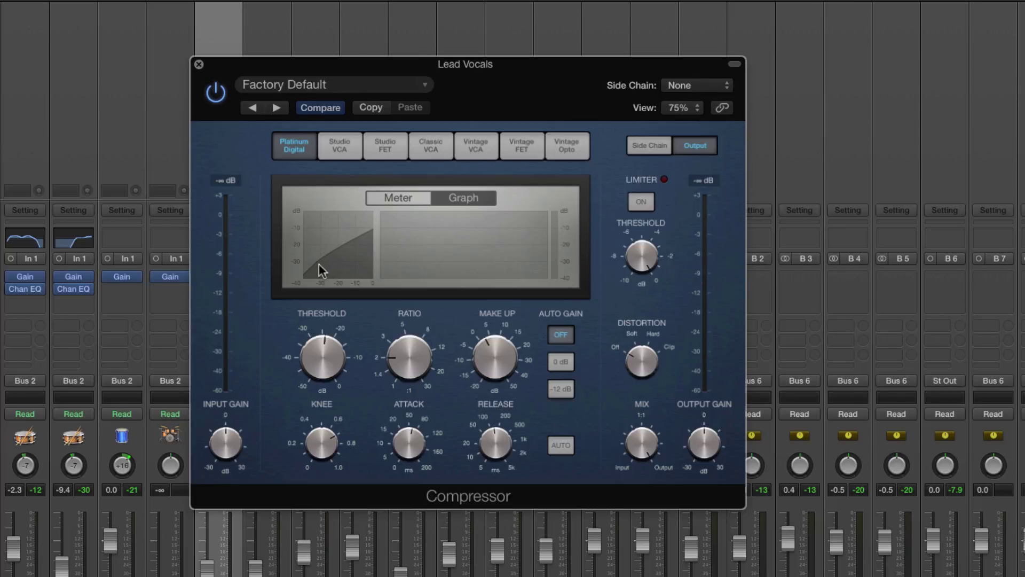
{"action": "left_click_drag", "start_coordinate": [398, 363], "coordinate": [390, 267]}
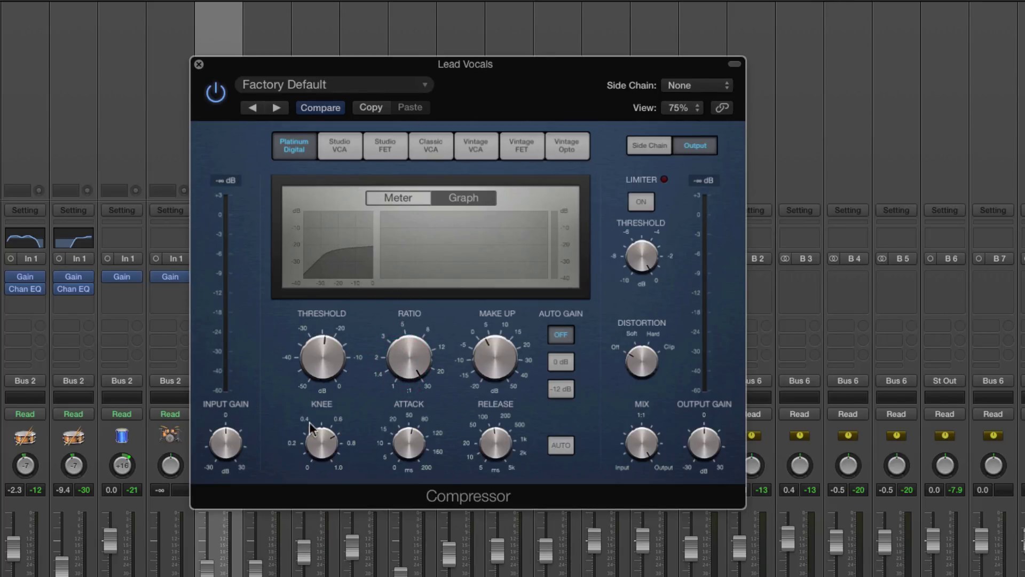
Step: Try hard and soft knee settings between 0 and 1.0 on the compression curve, ending near the middle of the range
{"action": "left_click", "coordinate": [323, 443]}
{"action": "left_click_drag", "start_coordinate": [330, 446], "coordinate": [332, 286]}
{"action": "left_click_drag", "start_coordinate": [325, 454], "coordinate": [331, 392]}
{"action": "left_click_drag", "start_coordinate": [319, 462], "coordinate": [322, 444]}
{"action": "left_click_drag", "start_coordinate": [330, 441], "coordinate": [330, 569]}
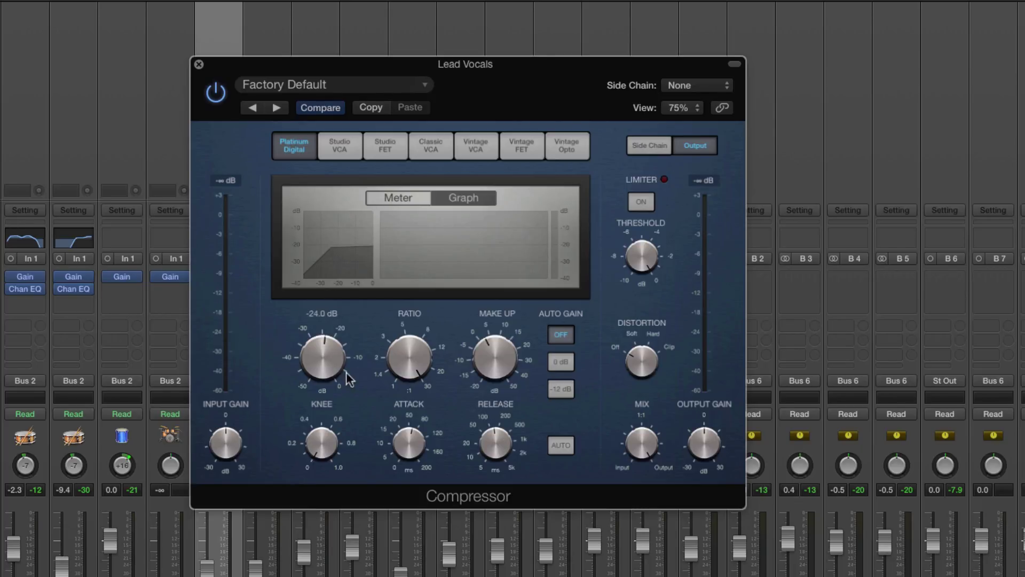
{"action": "left_click_drag", "start_coordinate": [326, 446], "coordinate": [331, 499]}
{"action": "left_click", "coordinate": [328, 448], "text": "alt"}
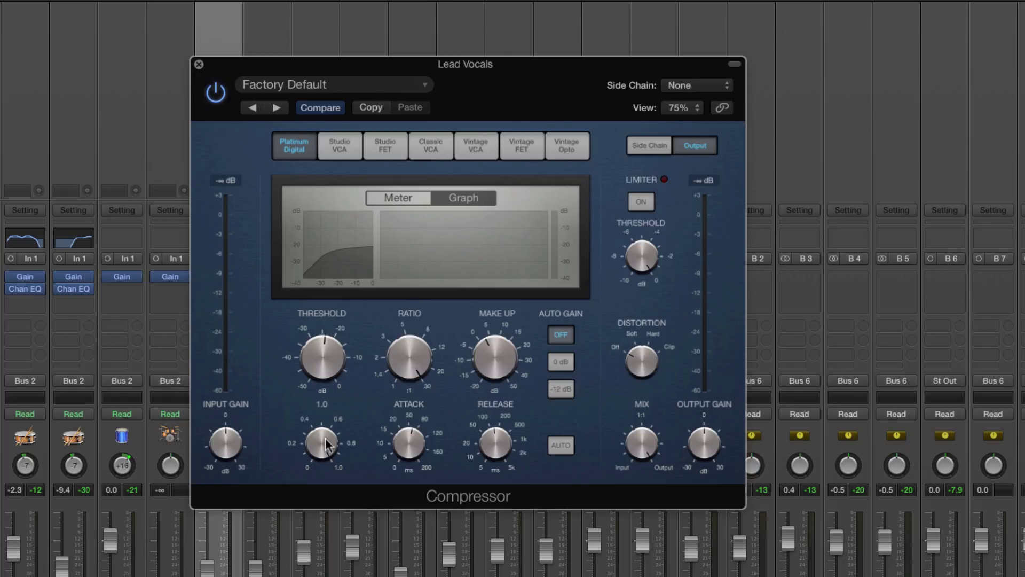
{"action": "left_click_drag", "start_coordinate": [327, 446], "coordinate": [322, 542]}
{"action": "left_click_drag", "start_coordinate": [332, 452], "coordinate": [325, 427]}
Step: Preview the Studio FET, Classic VCA and Vintage VCA compressor models before returning to Platinum Digital with the meter display
{"action": "left_click", "coordinate": [380, 138]}
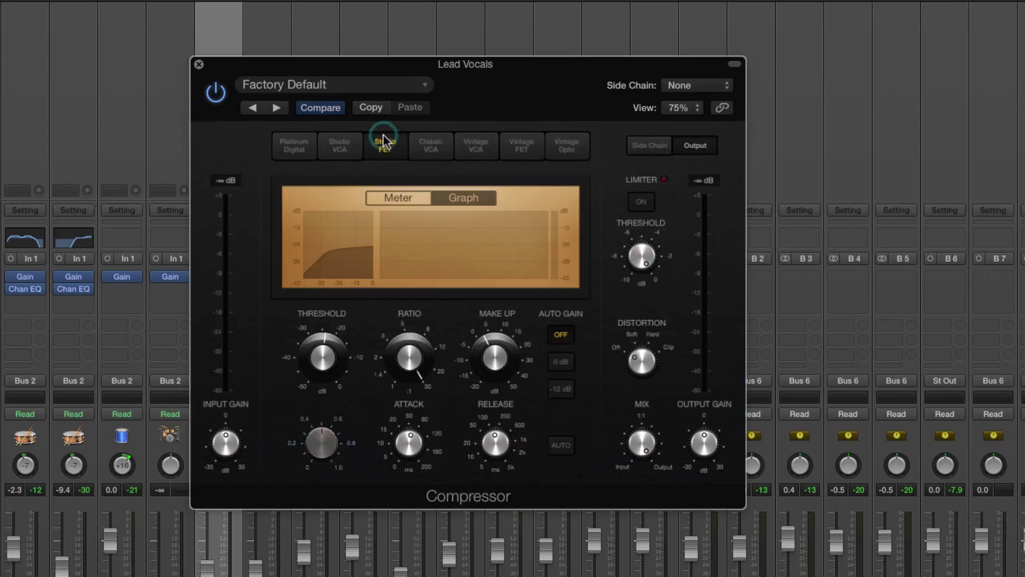
{"action": "left_click", "coordinate": [432, 140]}
{"action": "left_click", "coordinate": [478, 142]}
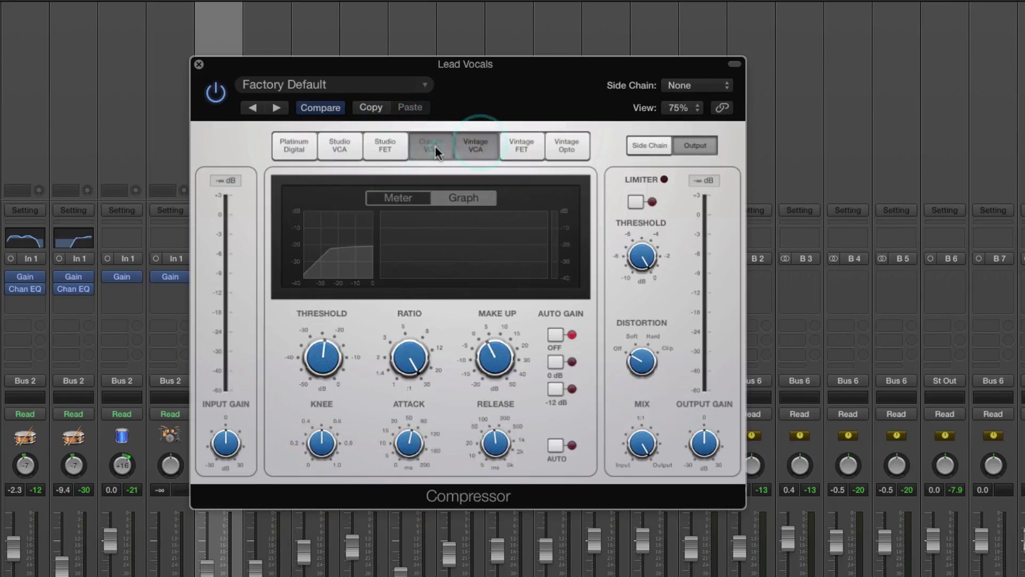
{"action": "left_click", "coordinate": [433, 146]}
{"action": "left_click", "coordinate": [383, 144]}
{"action": "left_click", "coordinate": [294, 145]}
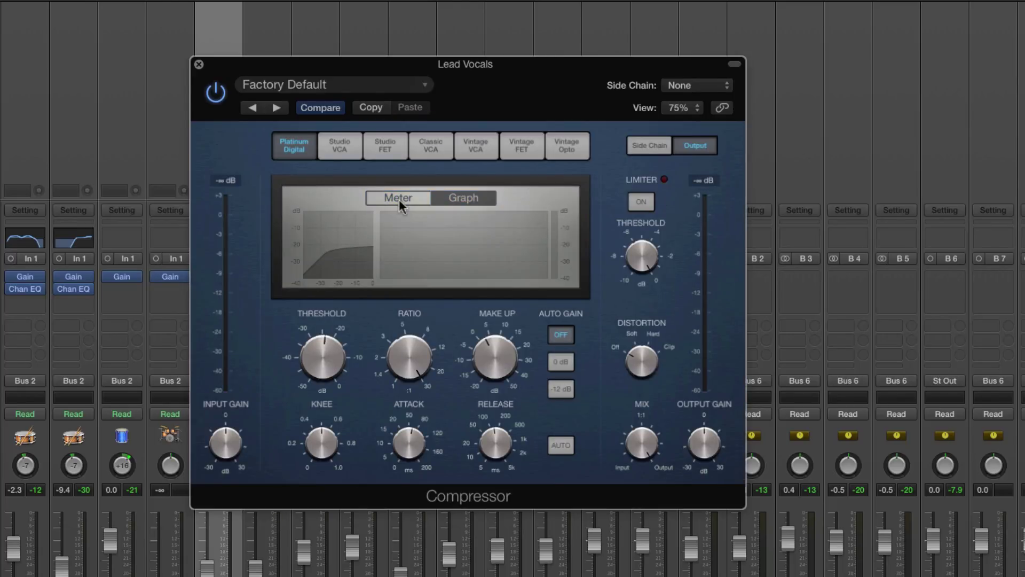
{"action": "left_click", "coordinate": [399, 199]}
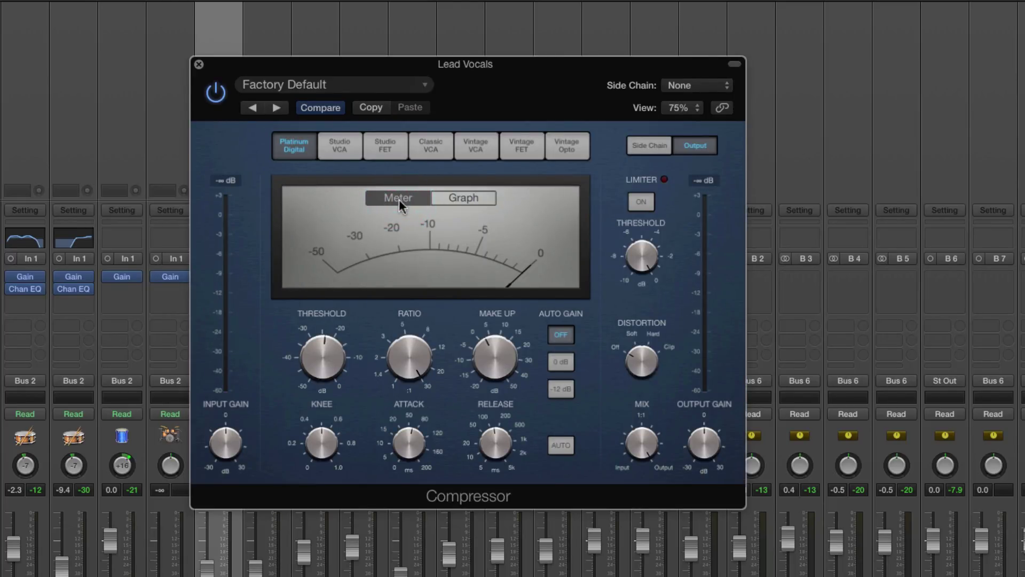
Step: Raise the compressor's threshold to 0 dB and lower the ratio to just under 5:1
{"action": "left_click", "coordinate": [318, 354]}
{"action": "left_click_drag", "start_coordinate": [408, 357], "coordinate": [407, 441]}
{"action": "left_click_drag", "start_coordinate": [423, 372], "coordinate": [421, 367]}
Step: Set the knee to 0 and adjust the timing to an attack of about 50 ms and a release between 100 and 200 ms
{"action": "left_click_drag", "start_coordinate": [332, 446], "coordinate": [323, 564]}
{"action": "left_click_drag", "start_coordinate": [409, 444], "coordinate": [490, 447]}
{"action": "left_click_drag", "start_coordinate": [395, 443], "coordinate": [411, 408]}
{"action": "left_click_drag", "start_coordinate": [473, 449], "coordinate": [502, 462]}
Step: Lower the threshold in stages to -37.5 dB and raise the make-up gain to 10.5 dB
{"action": "mouse_move", "coordinate": [328, 357]}
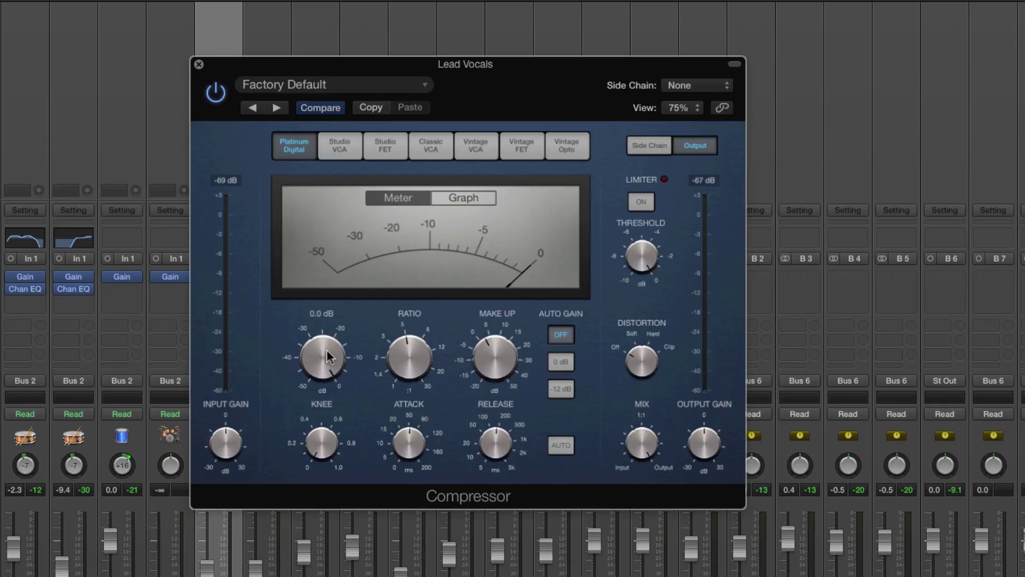
{"action": "mouse_move", "coordinate": [318, 374]}
{"action": "left_mouse_down"}
{"action": "mouse_move", "coordinate": [331, 334]}
{"action": "mouse_move", "coordinate": [325, 388]}
{"action": "left_mouse_up"}
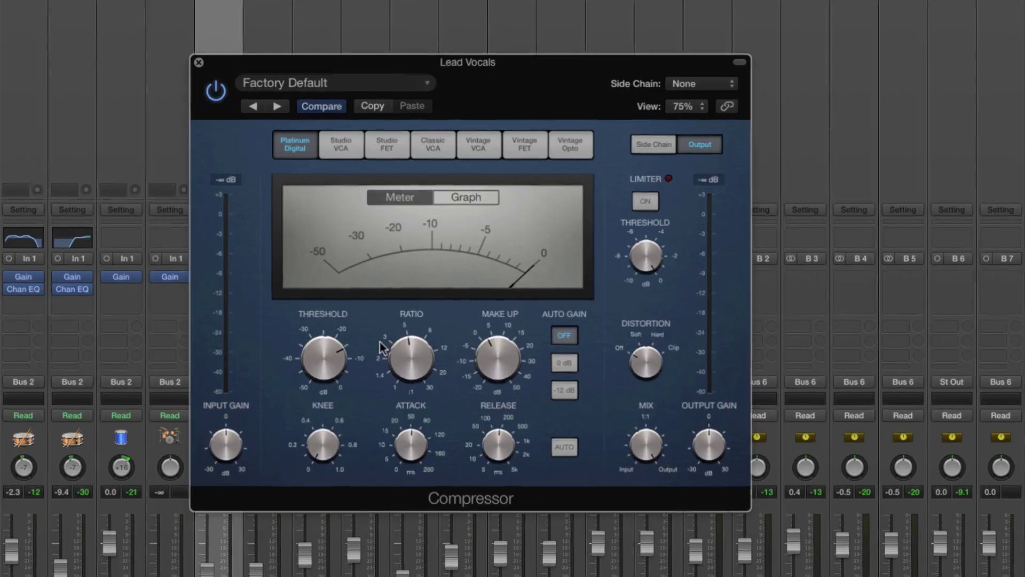
{"action": "left_click_drag", "start_coordinate": [327, 353], "coordinate": [342, 269]}
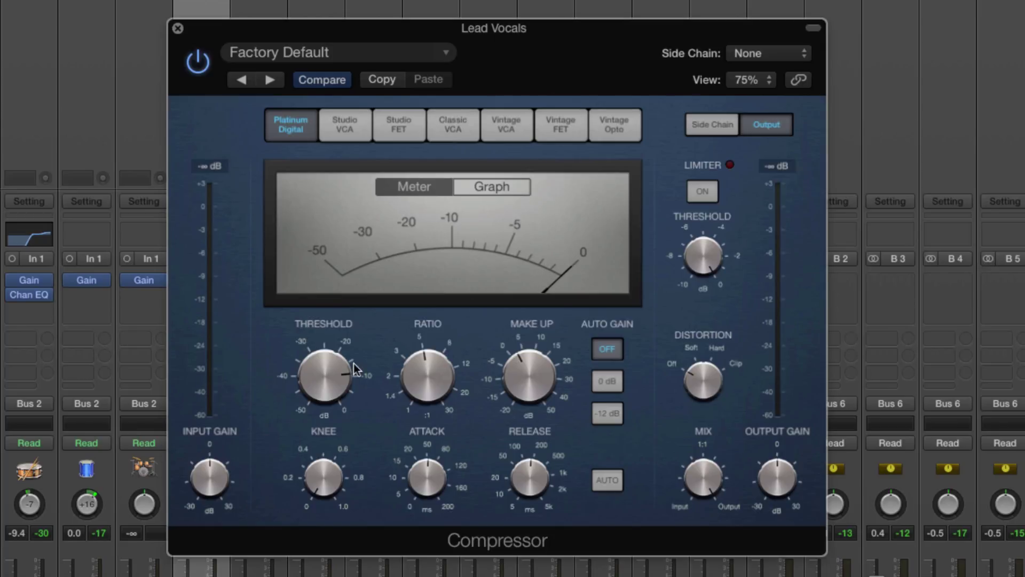
{"action": "left_click_drag", "start_coordinate": [354, 367], "coordinate": [328, 470]}
{"action": "left_click_drag", "start_coordinate": [540, 400], "coordinate": [543, 360]}
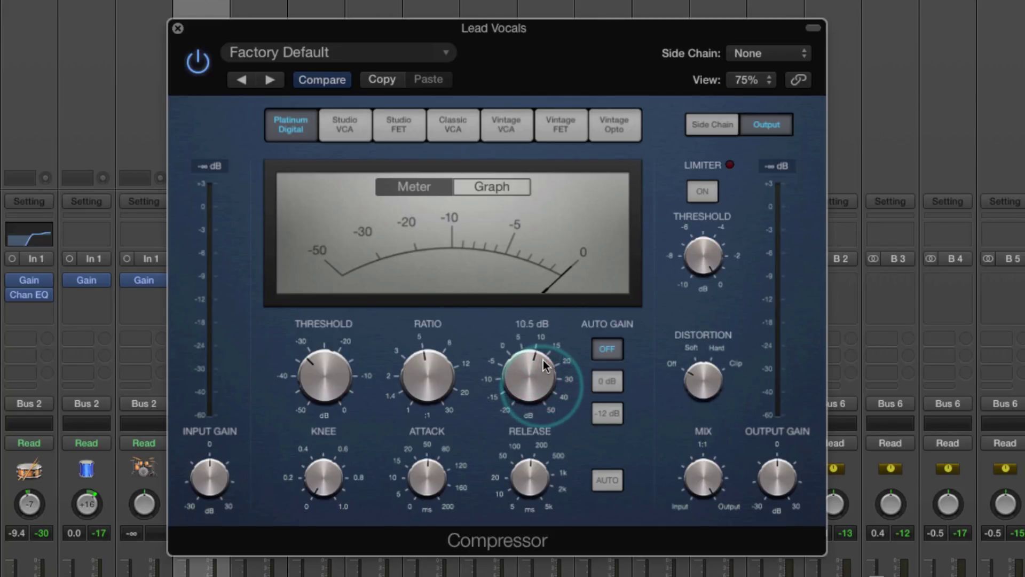
{"action": "left_click_drag", "start_coordinate": [344, 376], "coordinate": [342, 400]}
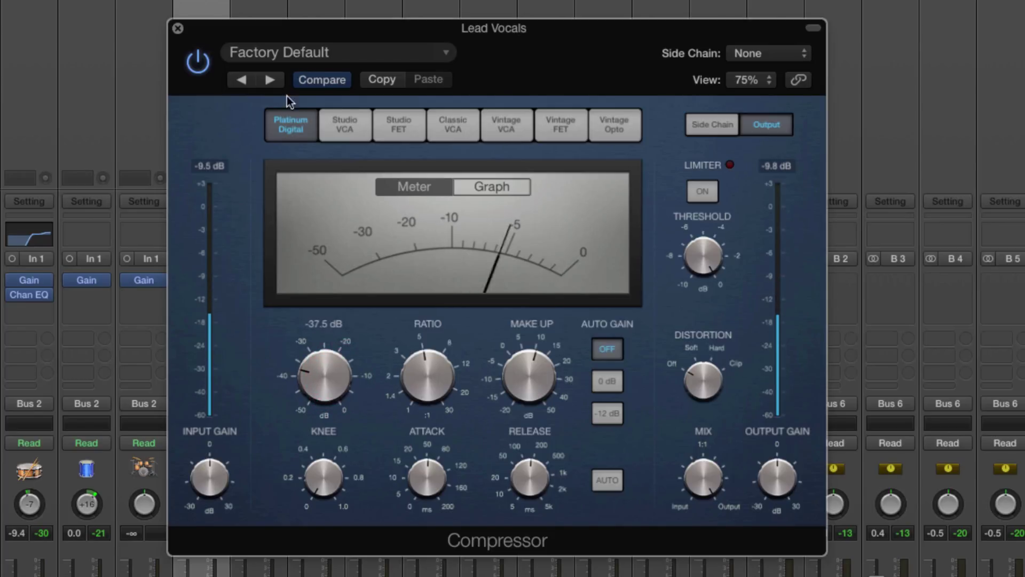
Step: Compare the vocal with the compressor bypassed and active, and view the compression graph before returning to the meter with the compressor on
{"action": "left_click", "coordinate": [207, 59]}
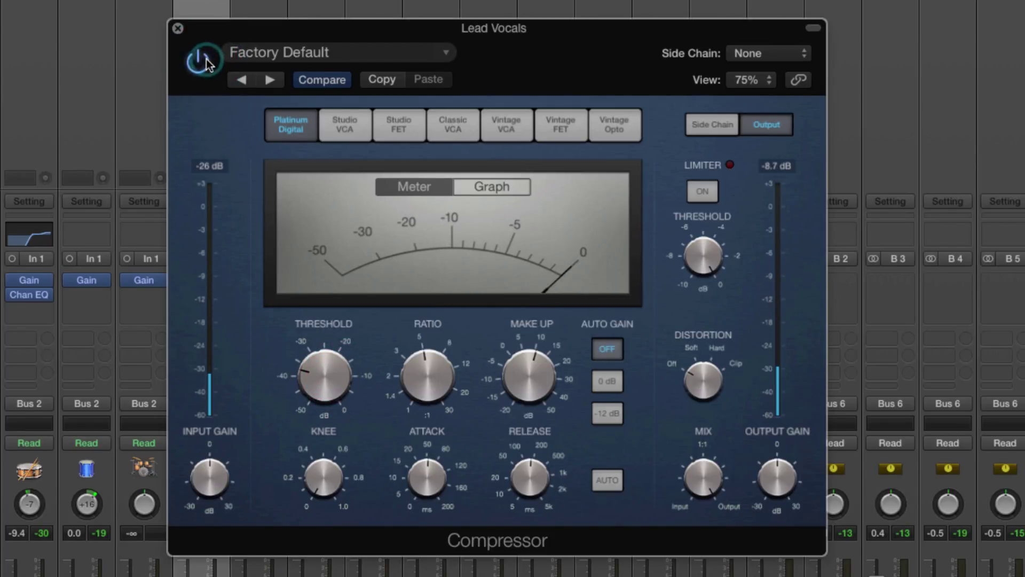
{"action": "left_click", "coordinate": [206, 59]}
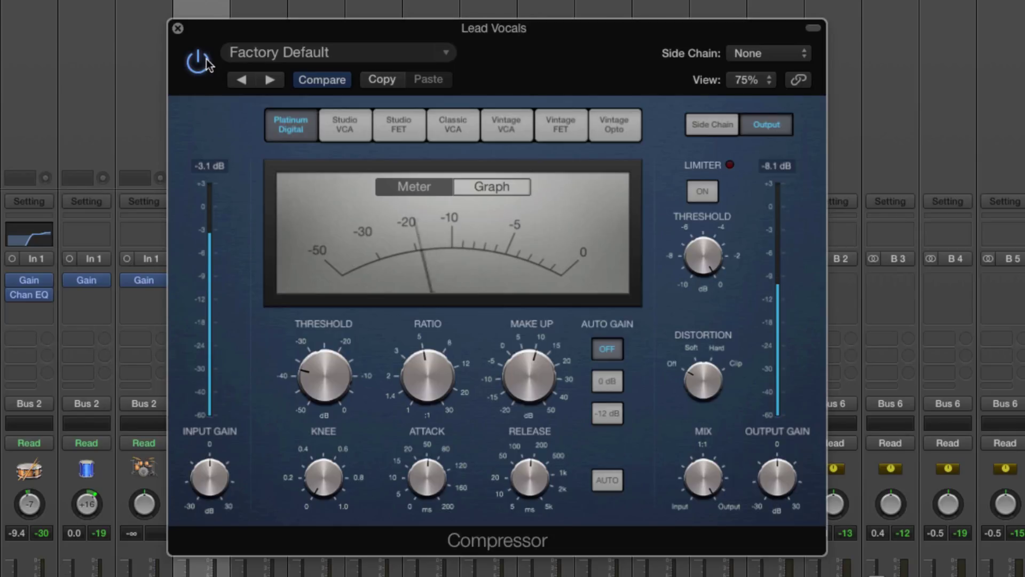
{"action": "left_click", "coordinate": [206, 59]}
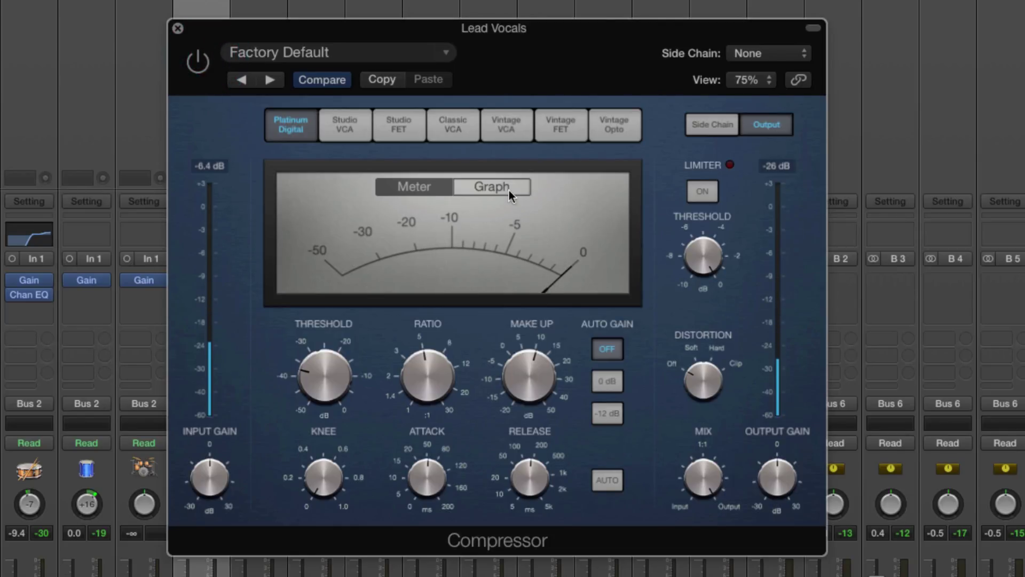
{"action": "left_click", "coordinate": [508, 190]}
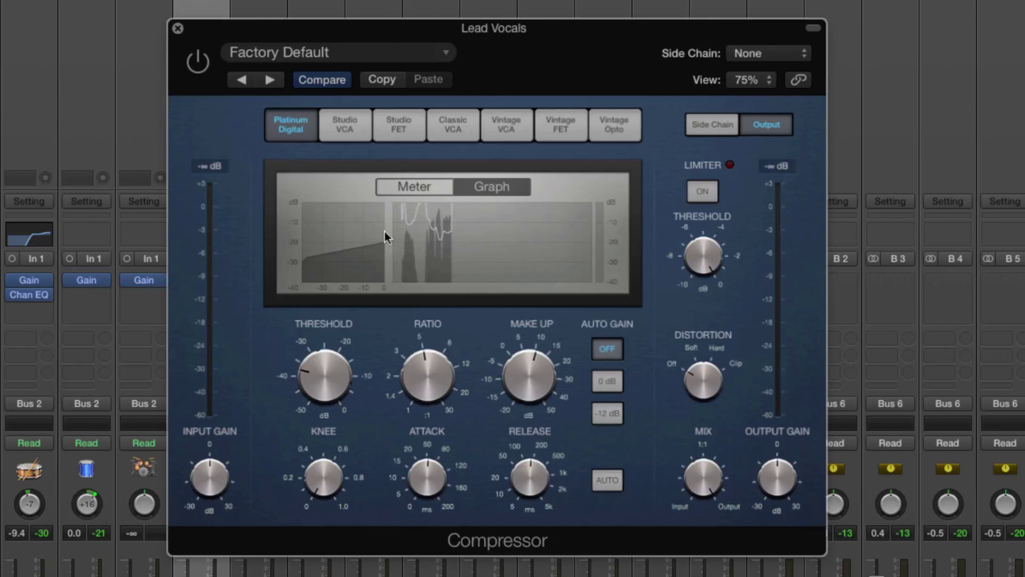
{"action": "left_click", "coordinate": [414, 181]}
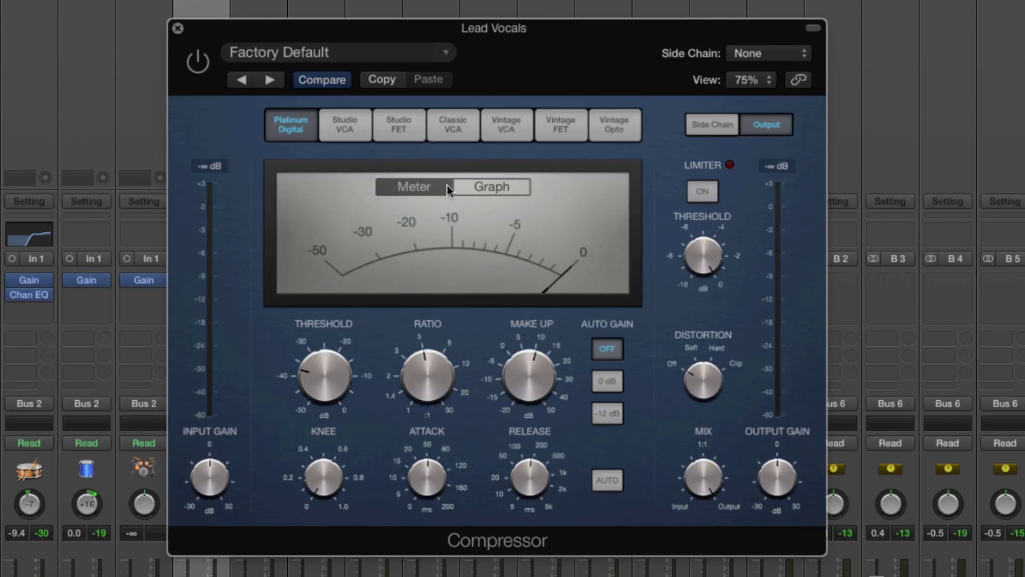
{"action": "left_click", "coordinate": [204, 54]}
{"action": "left_click", "coordinate": [522, 179]}
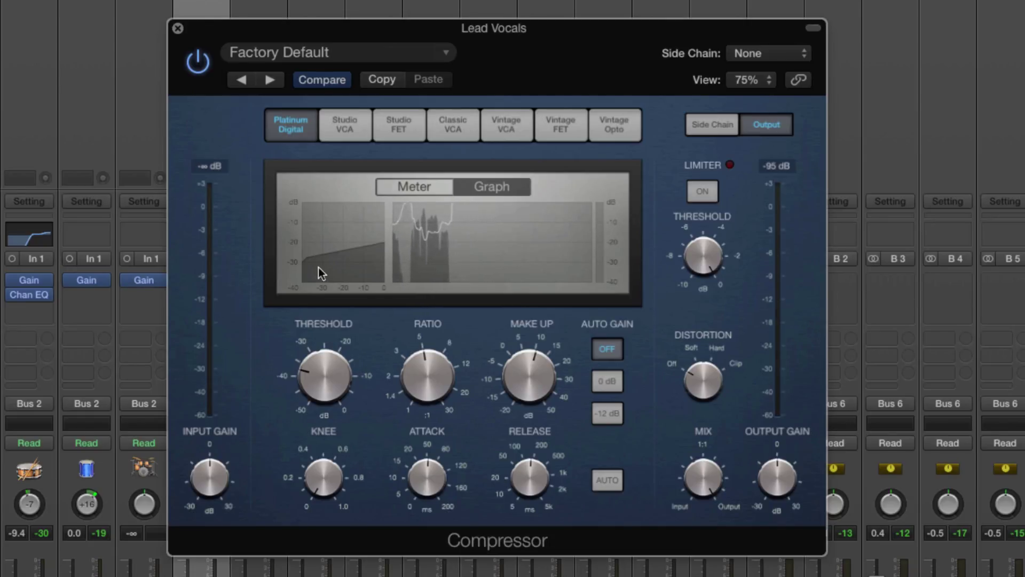
{"action": "left_click", "coordinate": [428, 188]}
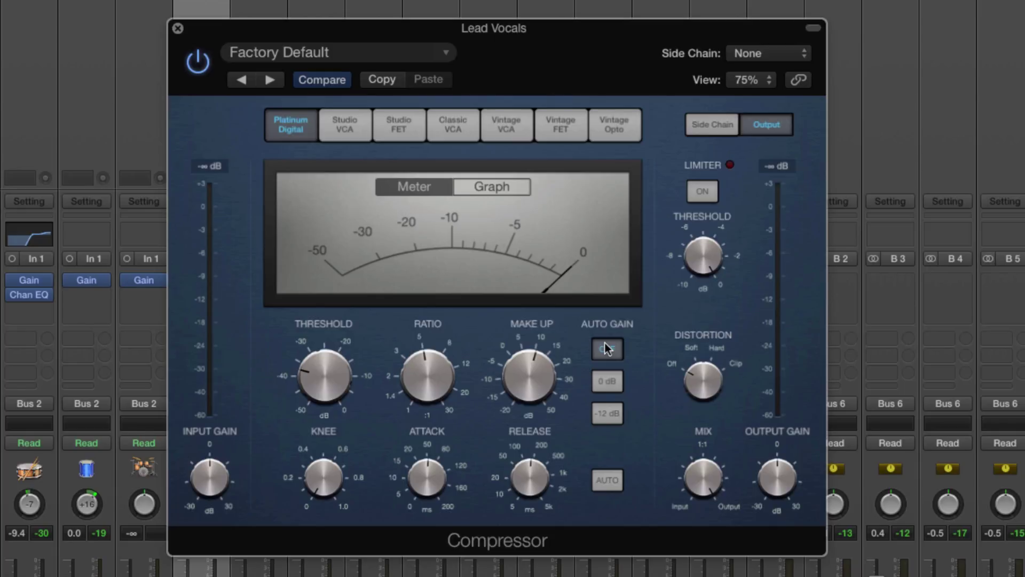
Step: Look through the Studio VCA, Studio FET, Classic VCA, Vintage VCA, Vintage FET and Vintage Opto compressor models
{"action": "left_click", "coordinate": [349, 128]}
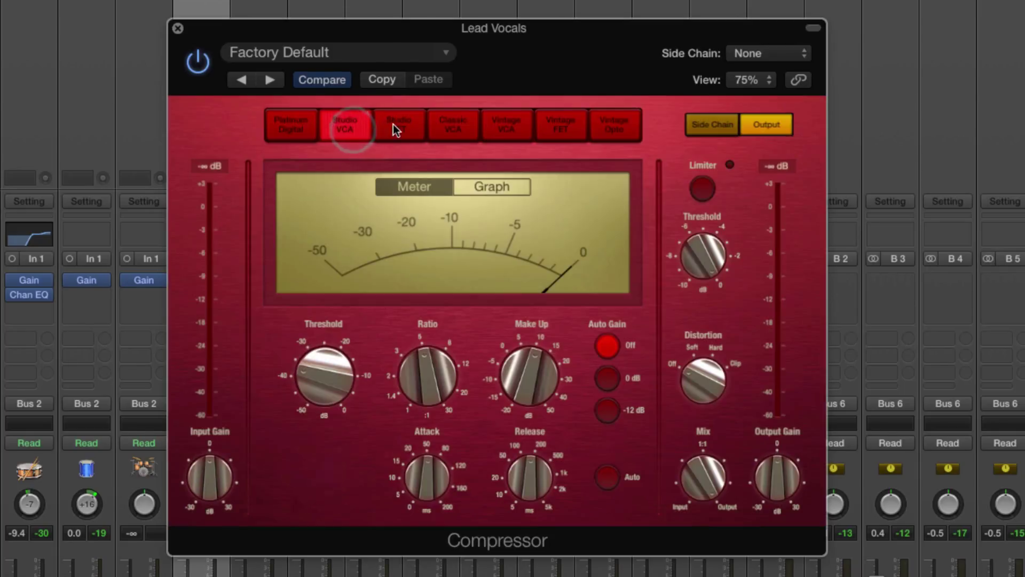
{"action": "left_click", "coordinate": [398, 126]}
{"action": "left_click", "coordinate": [453, 126]}
{"action": "left_click", "coordinate": [504, 126]}
{"action": "left_click", "coordinate": [560, 126]}
{"action": "left_click", "coordinate": [603, 126]}
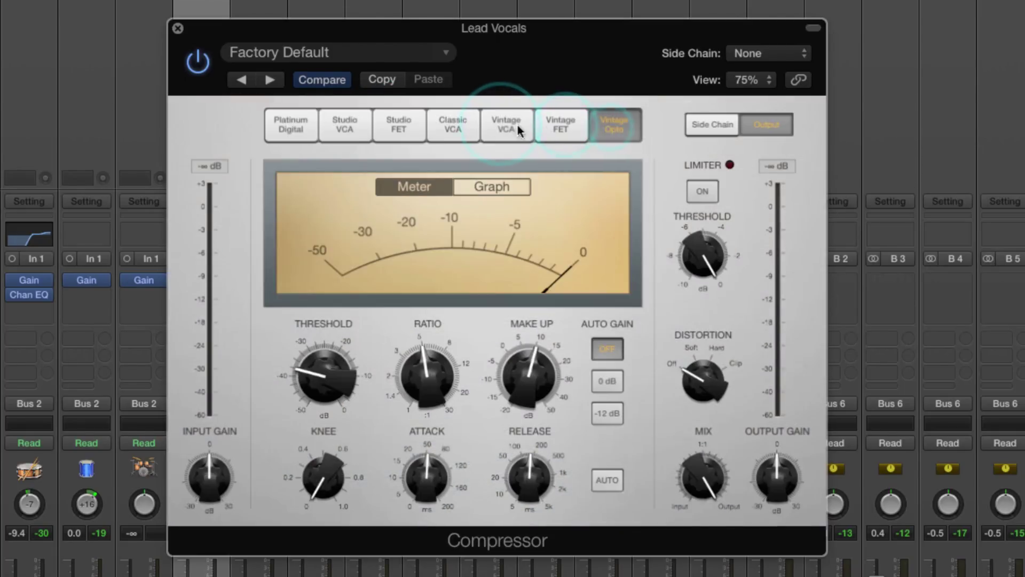
Step: Revisit the Studio VCA, Studio FET and Classic VCA models to compare their available controls, and return to Platinum Digital
{"action": "left_click", "coordinate": [291, 129]}
{"action": "left_click", "coordinate": [328, 125]}
{"action": "left_click", "coordinate": [377, 121]}
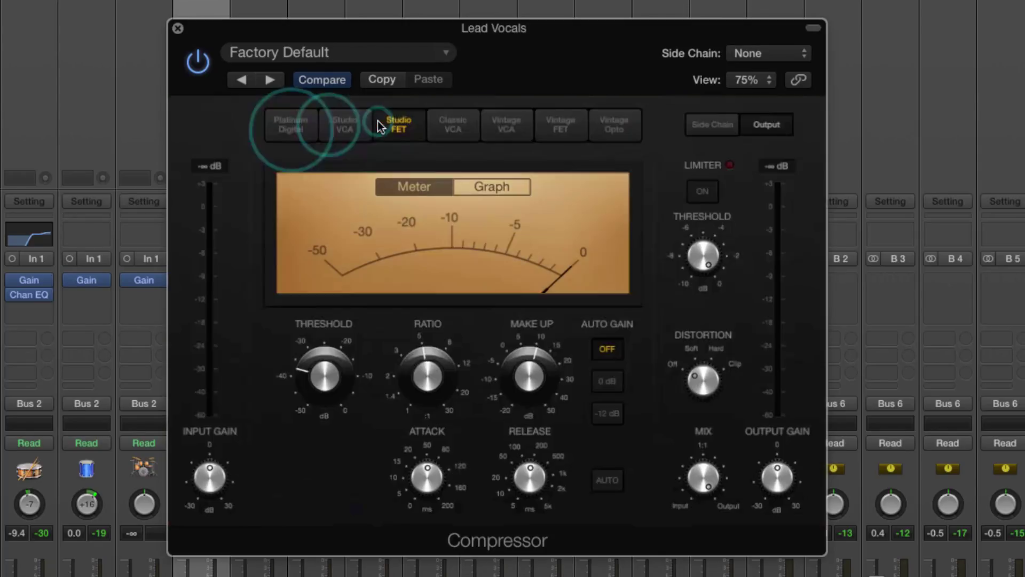
{"action": "left_click", "coordinate": [456, 121]}
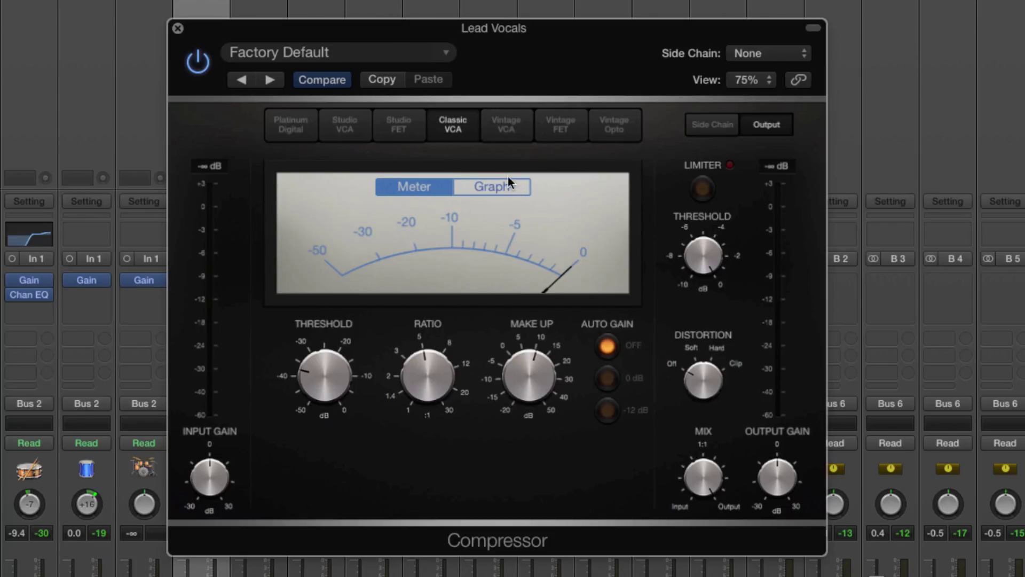
{"action": "left_click", "coordinate": [292, 126]}
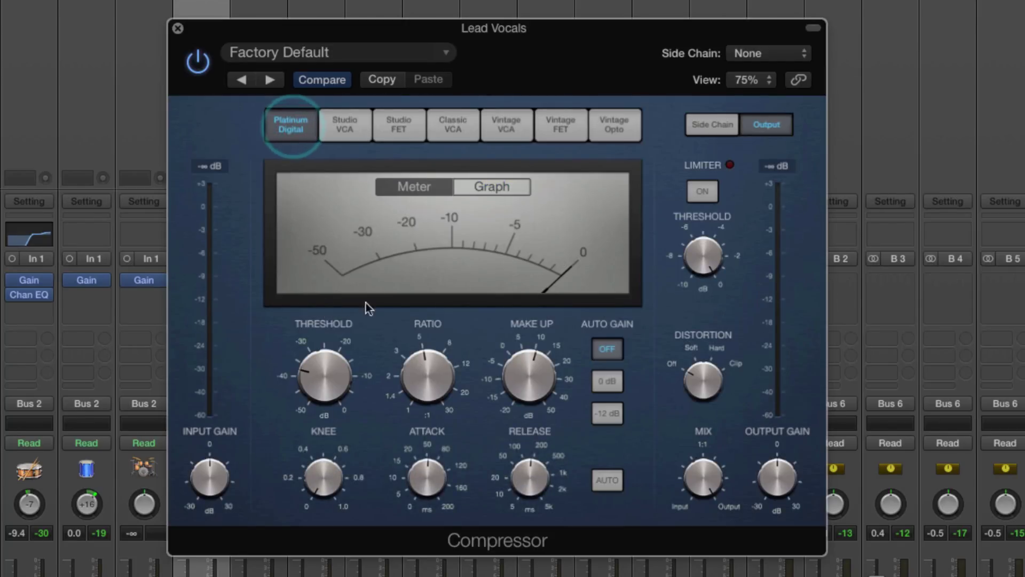
Step: Play the vocal through the Studio VCA, Studio FET, Classic VCA, Vintage VCA, Vintage FET and Vintage Opto models in turn
{"action": "mouse_move", "coordinate": [418, 382]}
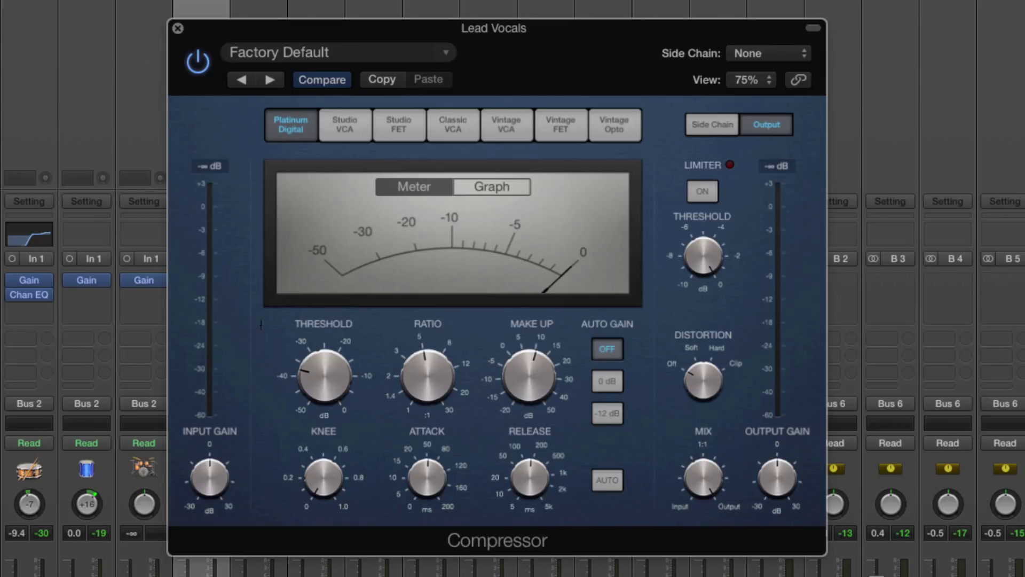
{"action": "left_click", "coordinate": [348, 128]}
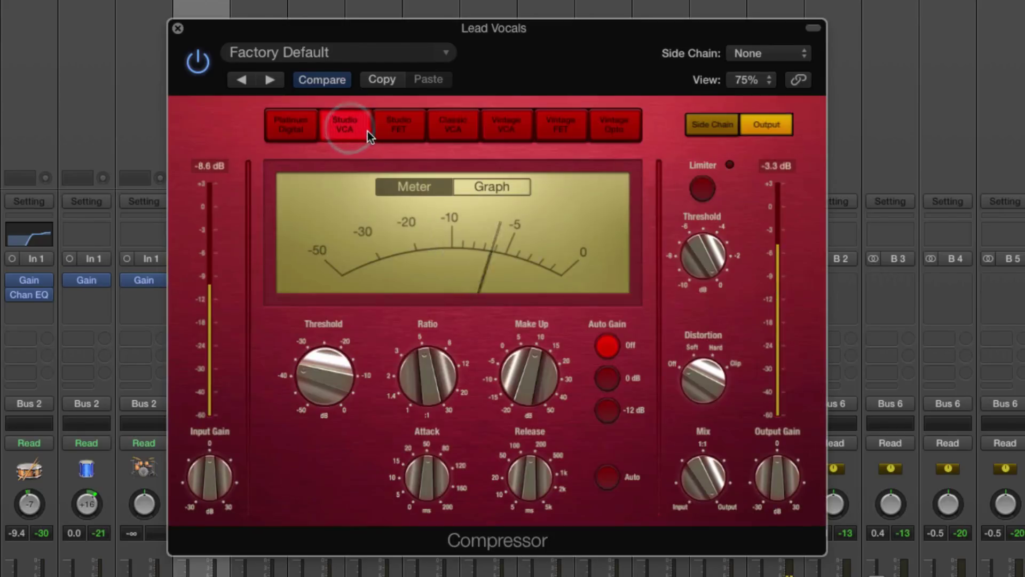
{"action": "left_click", "coordinate": [396, 128]}
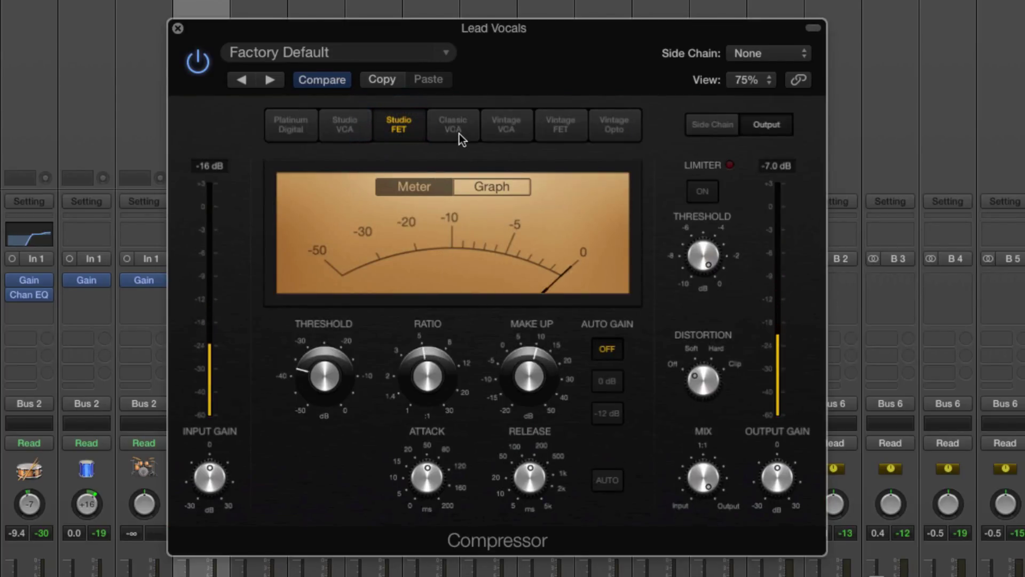
{"action": "left_click", "coordinate": [458, 133]}
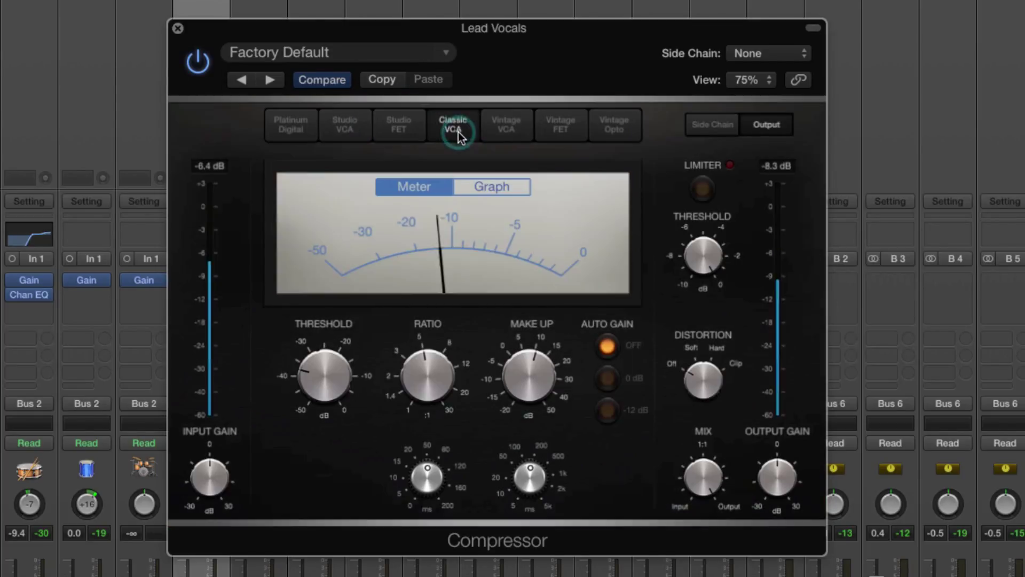
{"action": "left_click", "coordinate": [510, 131]}
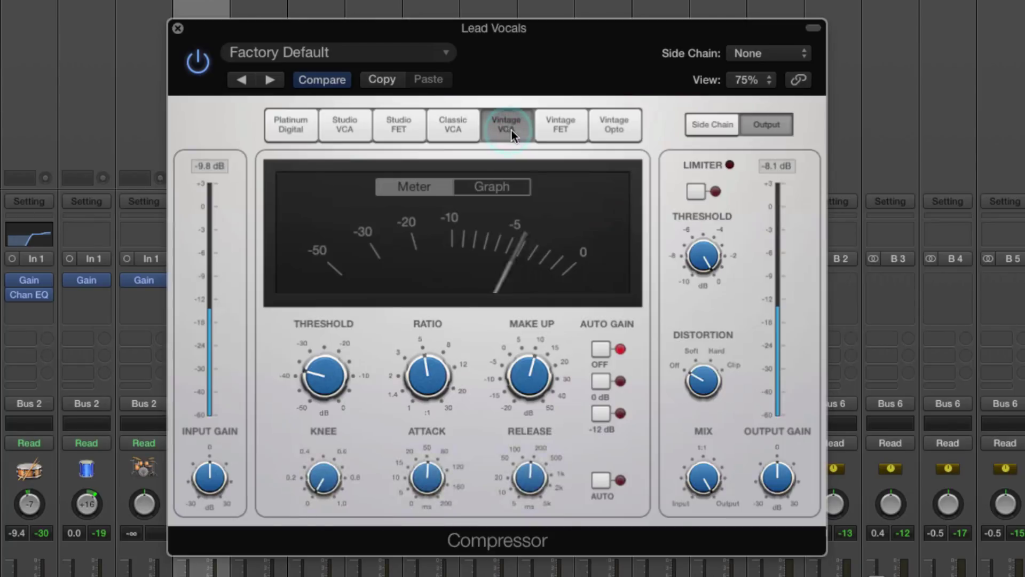
{"action": "left_click", "coordinate": [565, 129]}
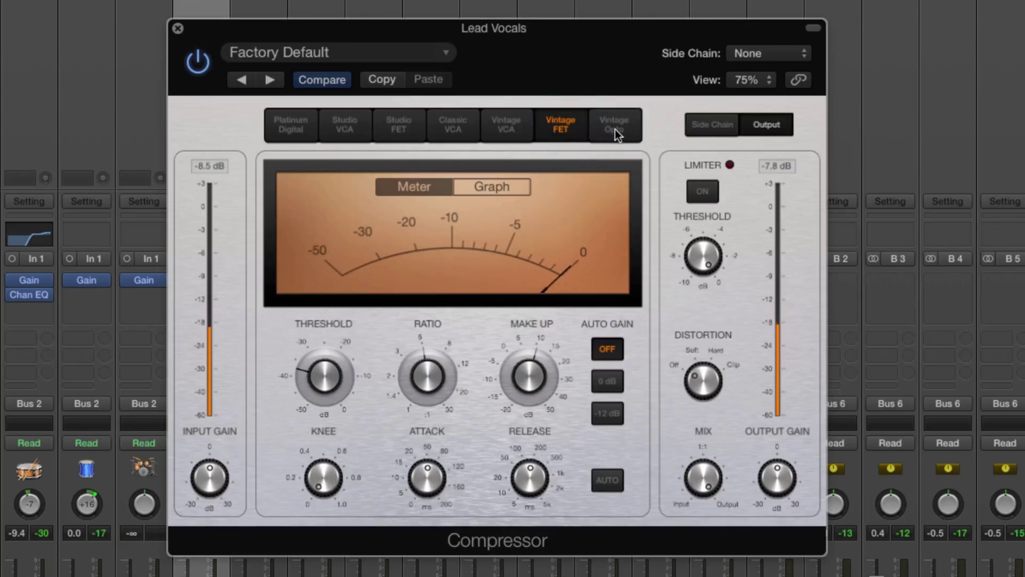
{"action": "left_click", "coordinate": [615, 129]}
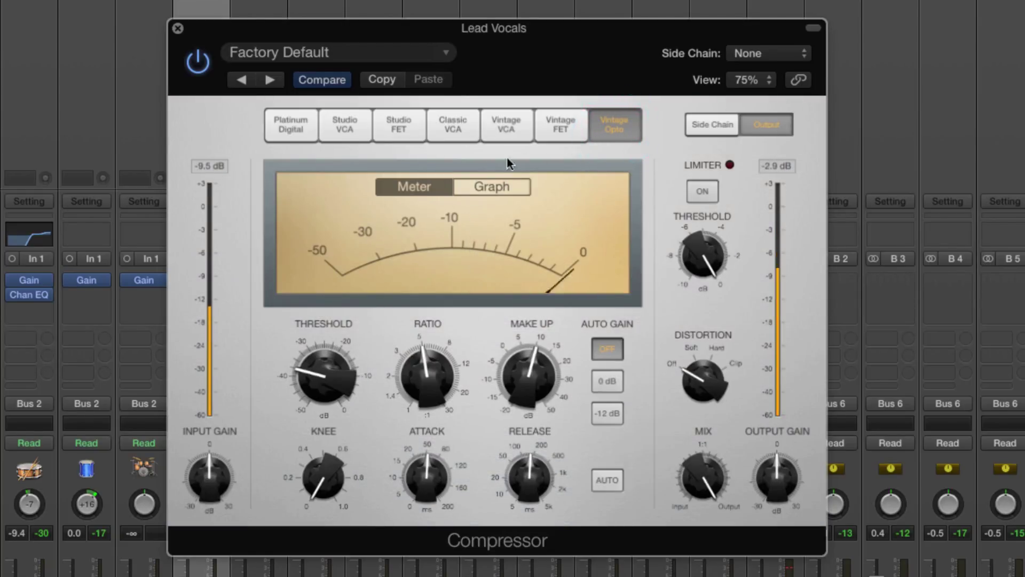
Step: Switch quickly among the compressor models once more, from Studio FET through the VCA, FET and Opto types, and return to Platinum Digital
{"action": "left_click", "coordinate": [394, 126]}
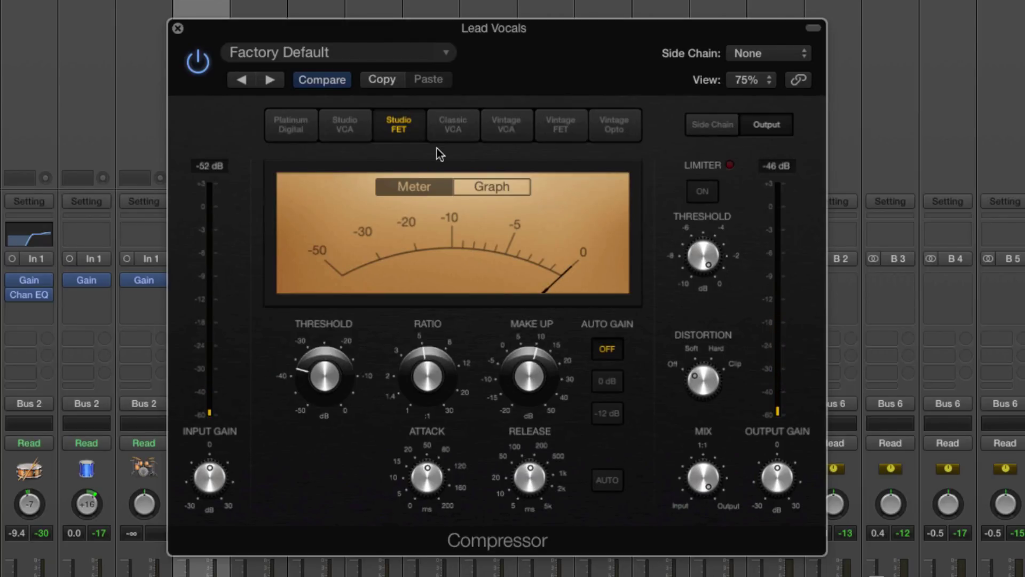
{"action": "left_click", "coordinate": [300, 126]}
{"action": "left_click", "coordinate": [393, 126]}
{"action": "left_click", "coordinate": [476, 123]}
{"action": "left_click", "coordinate": [532, 124]}
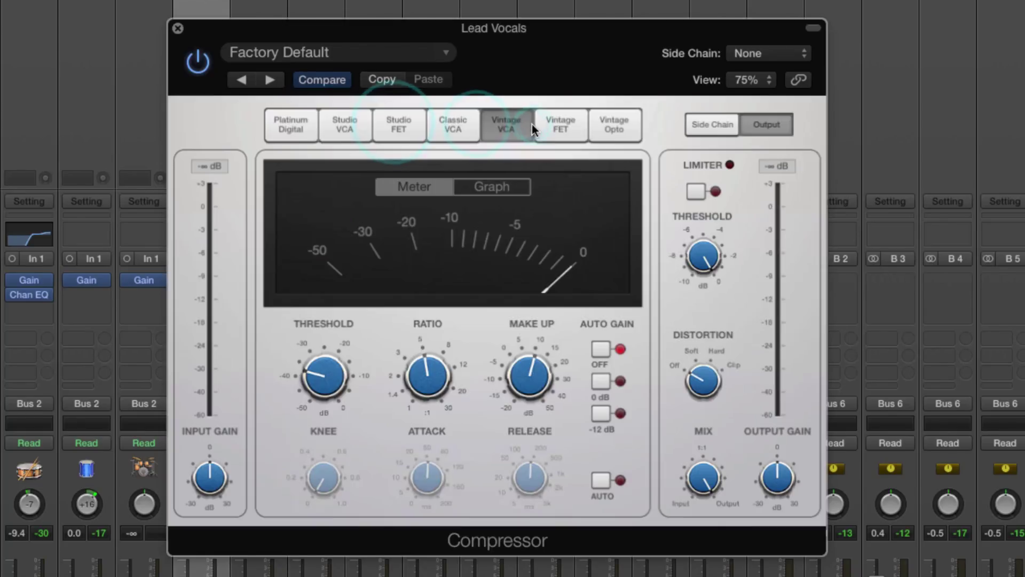
{"action": "left_click", "coordinate": [561, 124]}
{"action": "left_click", "coordinate": [614, 124]}
{"action": "left_click", "coordinate": [346, 122]}
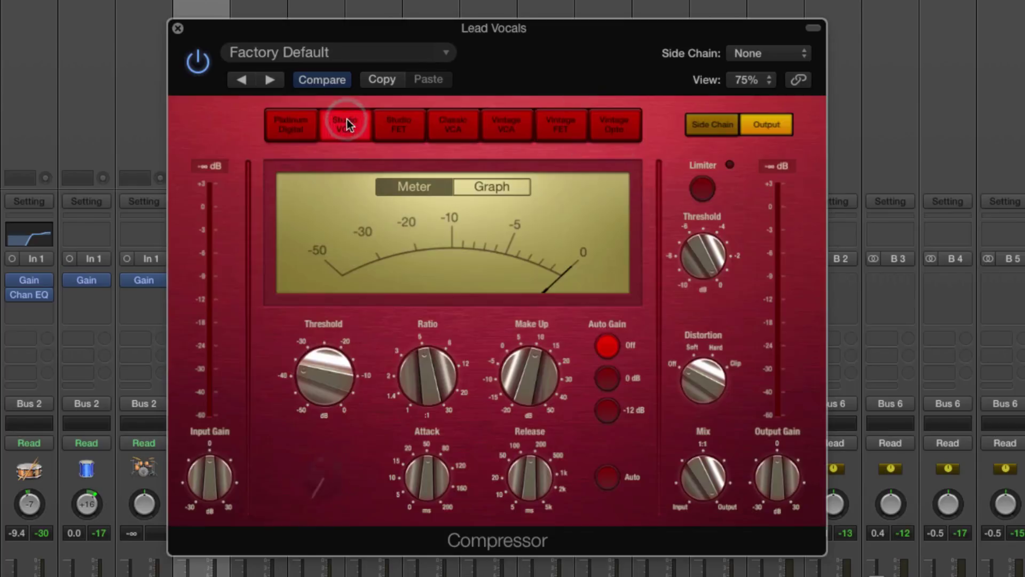
{"action": "left_click", "coordinate": [419, 113]}
{"action": "left_click", "coordinate": [289, 128]}
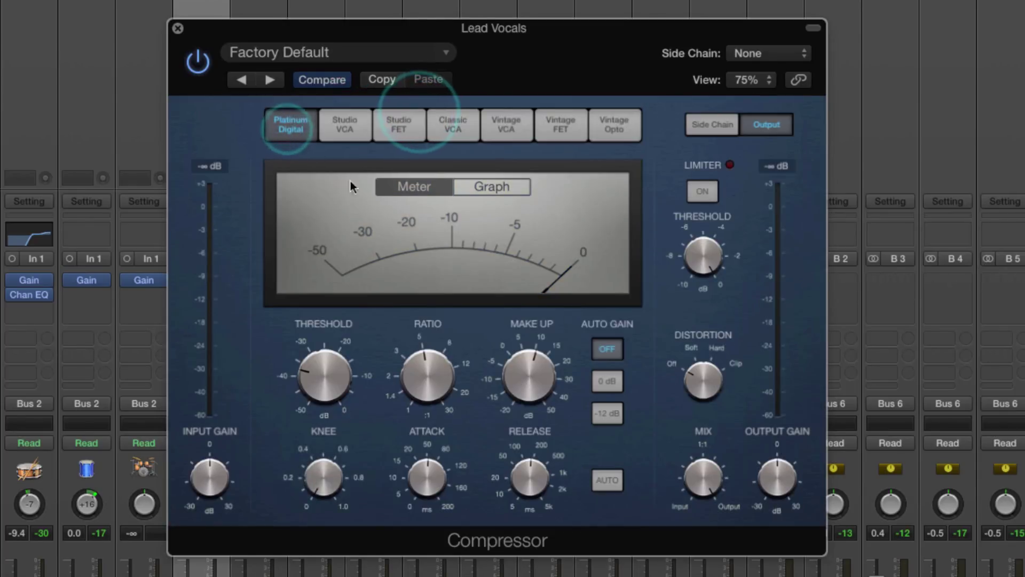
Step: On the Platinum Digital model, set the ratio to 2.1:1, make-up gain to 5 dB and threshold to -33.5 dB during playback
{"action": "mouse_move", "coordinate": [355, 329]}
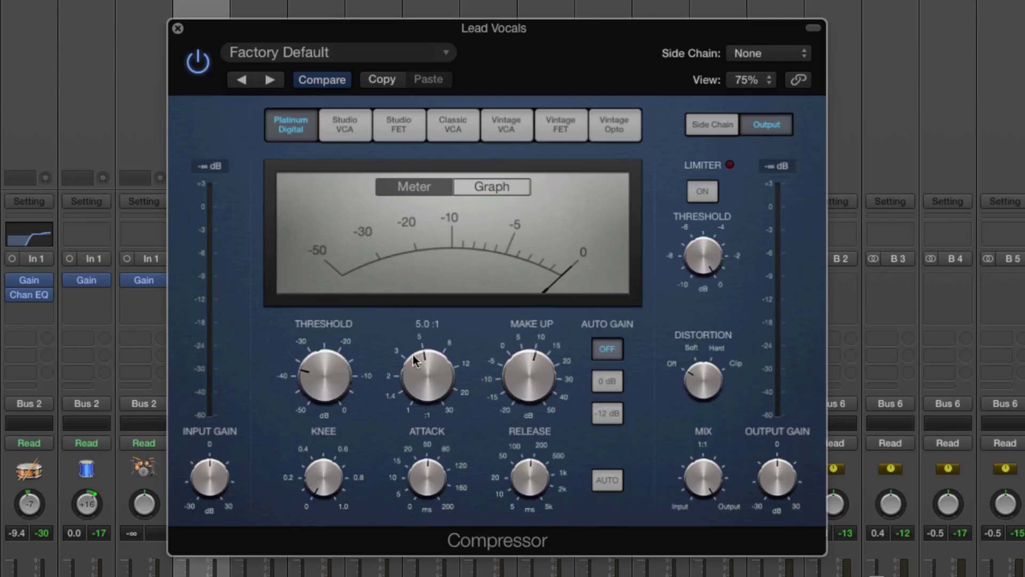
{"action": "left_click_drag", "start_coordinate": [429, 382], "coordinate": [423, 424]}
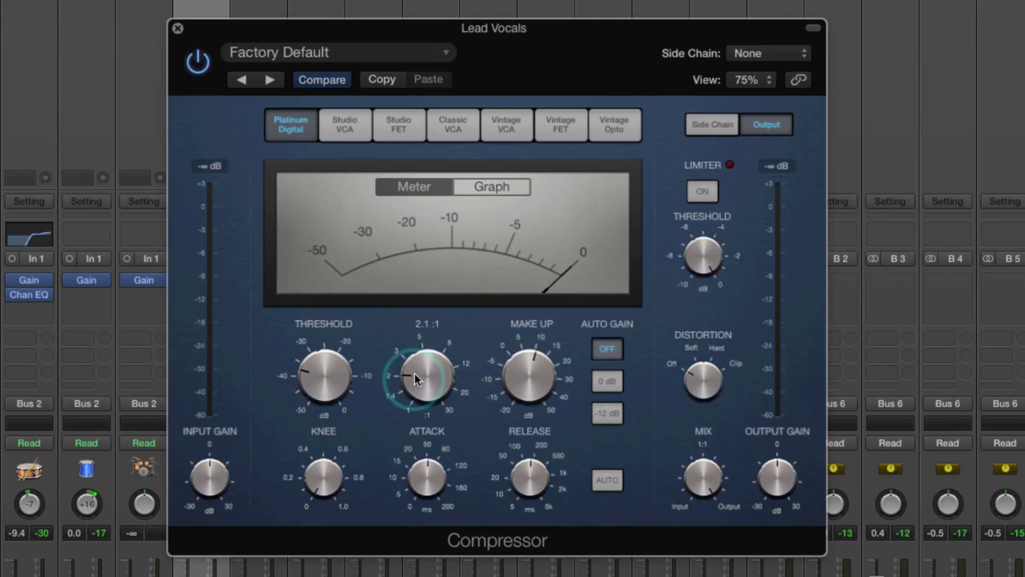
{"action": "mouse_move", "coordinate": [362, 375]}
{"action": "mouse_move", "coordinate": [556, 380]}
{"action": "left_click_drag", "start_coordinate": [554, 398], "coordinate": [507, 305]}
{"action": "key", "text": "space"}
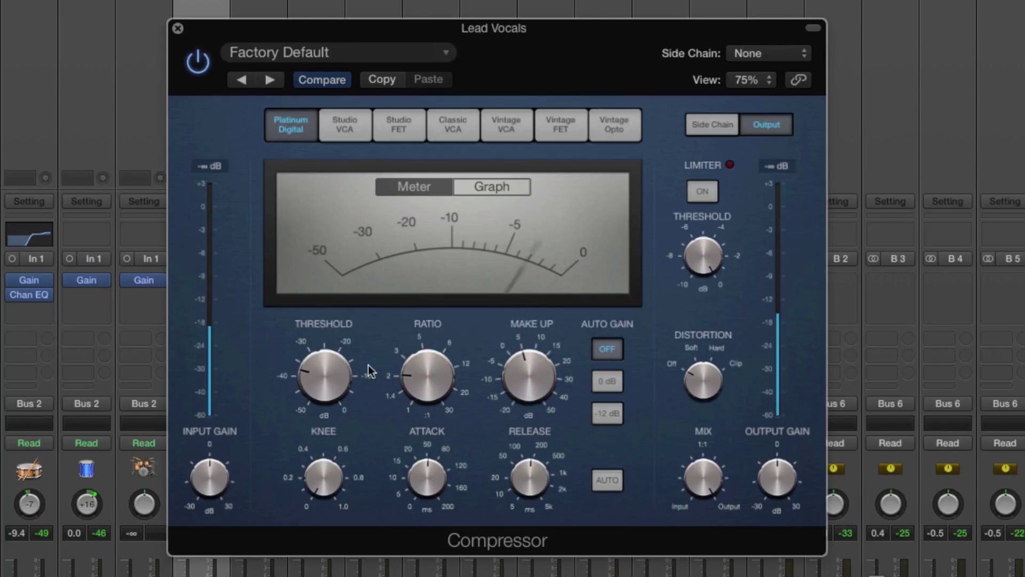
{"action": "mouse_move", "coordinate": [332, 378]}
{"action": "left_click_drag", "start_coordinate": [332, 377], "coordinate": [335, 363]}
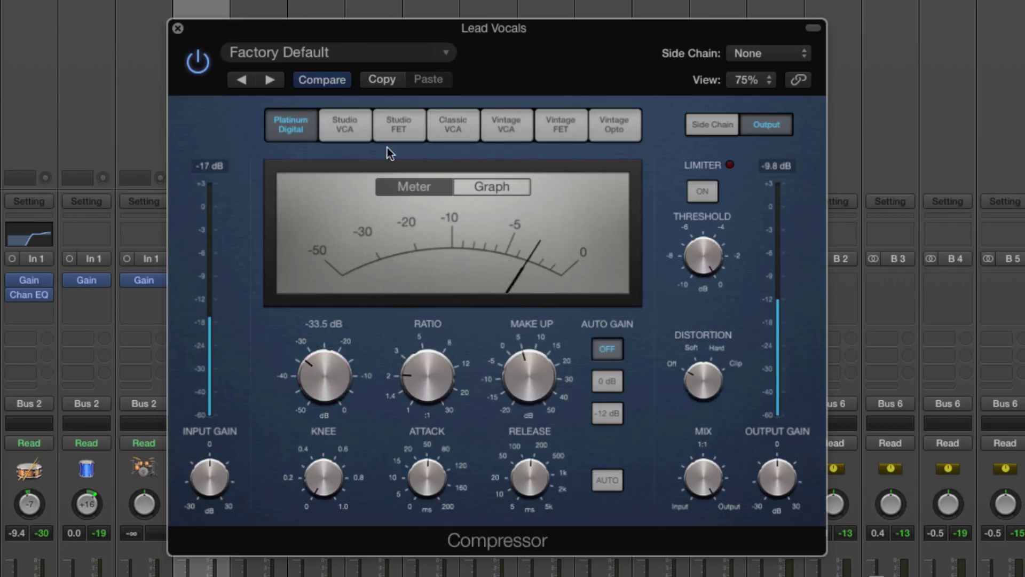
Step: Choose the Studio FET model, raise its threshold to -25 dB and enable automatic release
{"action": "left_click", "coordinate": [401, 126]}
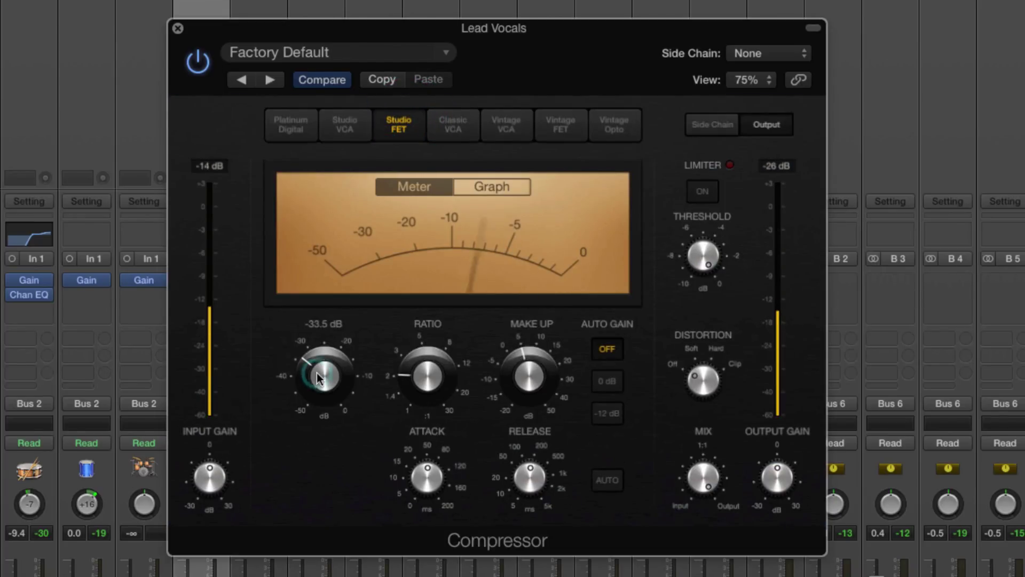
{"action": "left_click_drag", "start_coordinate": [316, 373], "coordinate": [326, 339]}
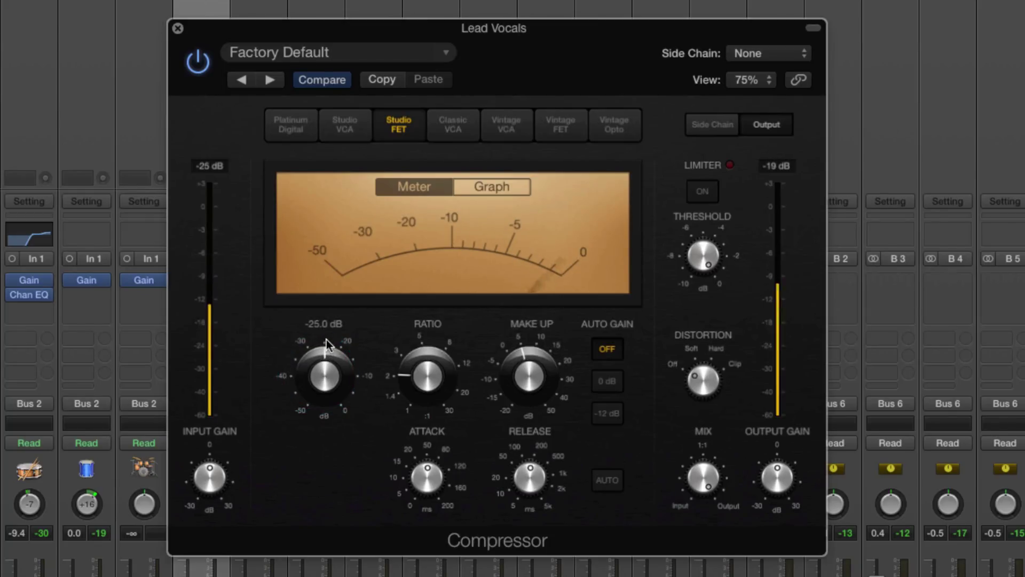
{"action": "mouse_move", "coordinate": [531, 365]}
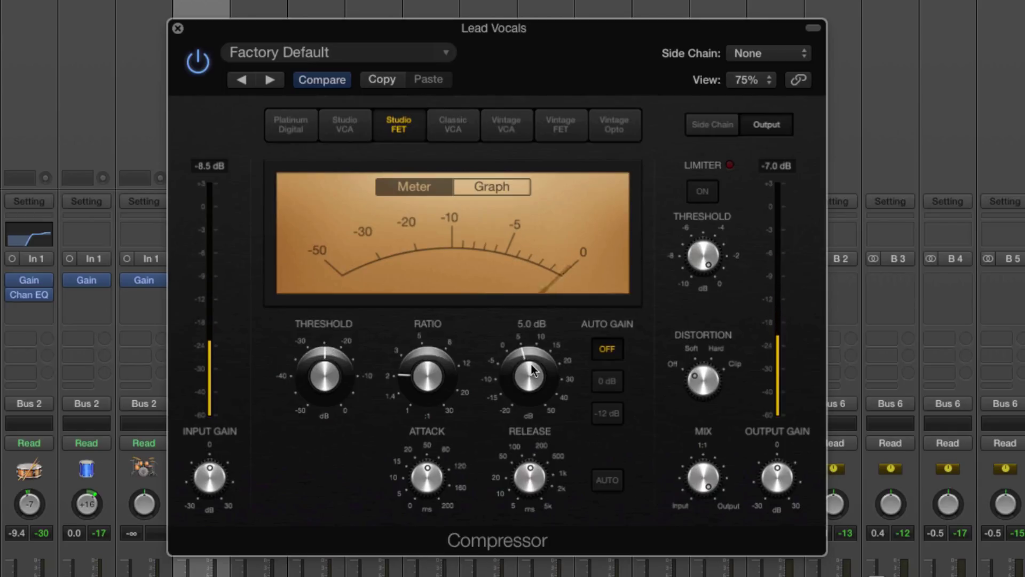
{"action": "left_click", "coordinate": [598, 477]}
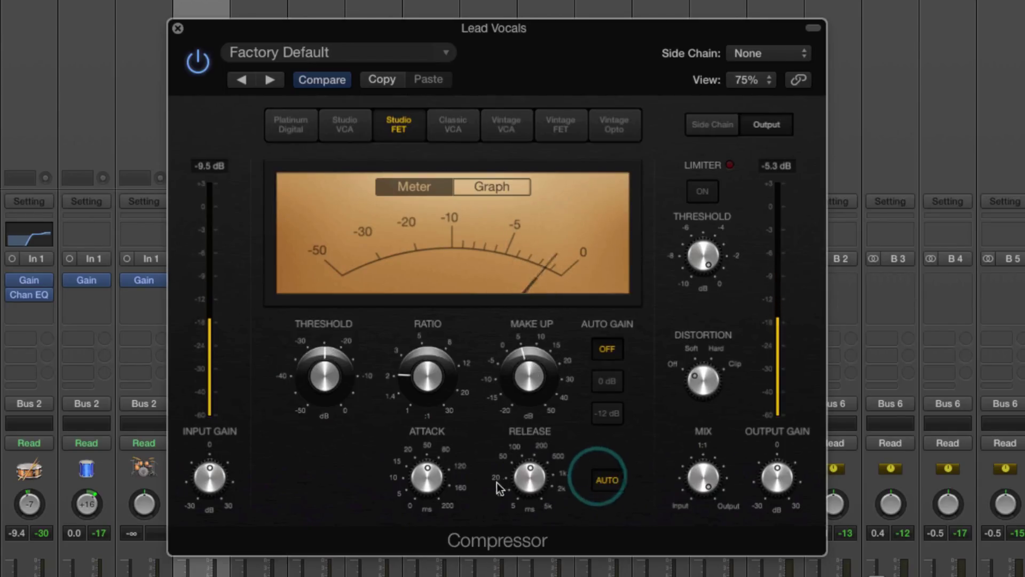
Step: Try the attack at 200 ms and at faster times such as 23 ms, lower it to 5 ms and resume playback
{"action": "mouse_move", "coordinate": [440, 485]}
{"action": "left_mouse_down"}
{"action": "mouse_move", "coordinate": [441, 454]}
{"action": "mouse_move", "coordinate": [435, 479]}
{"action": "left_mouse_up"}
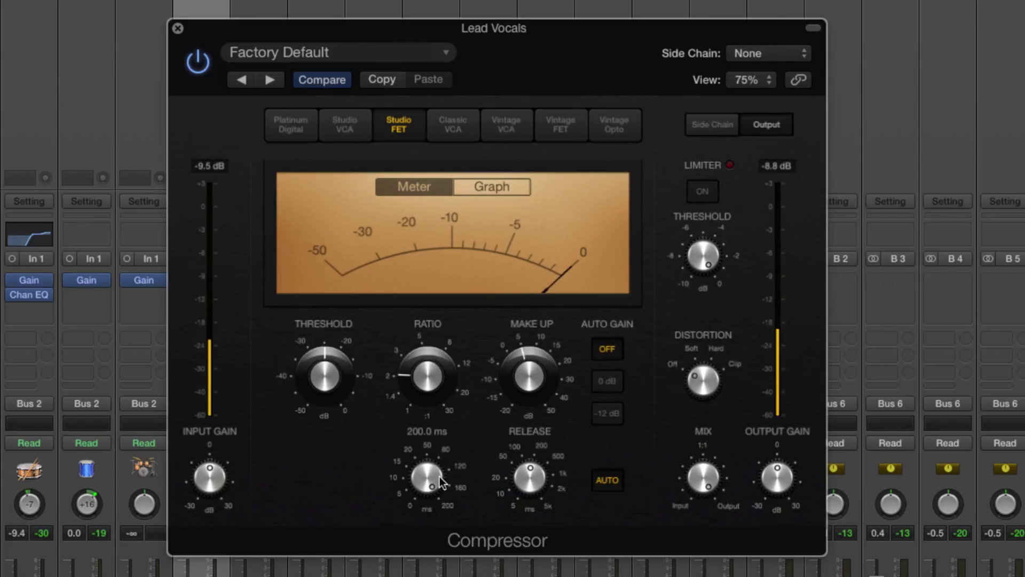
{"action": "left_click_drag", "start_coordinate": [436, 470], "coordinate": [432, 503]}
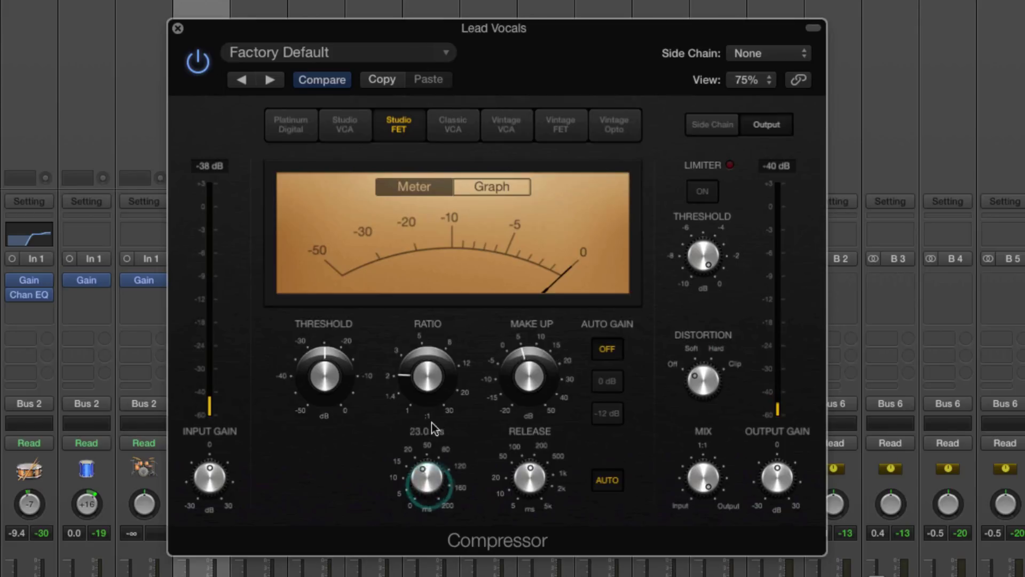
{"action": "left_click_drag", "start_coordinate": [436, 427], "coordinate": [429, 361]}
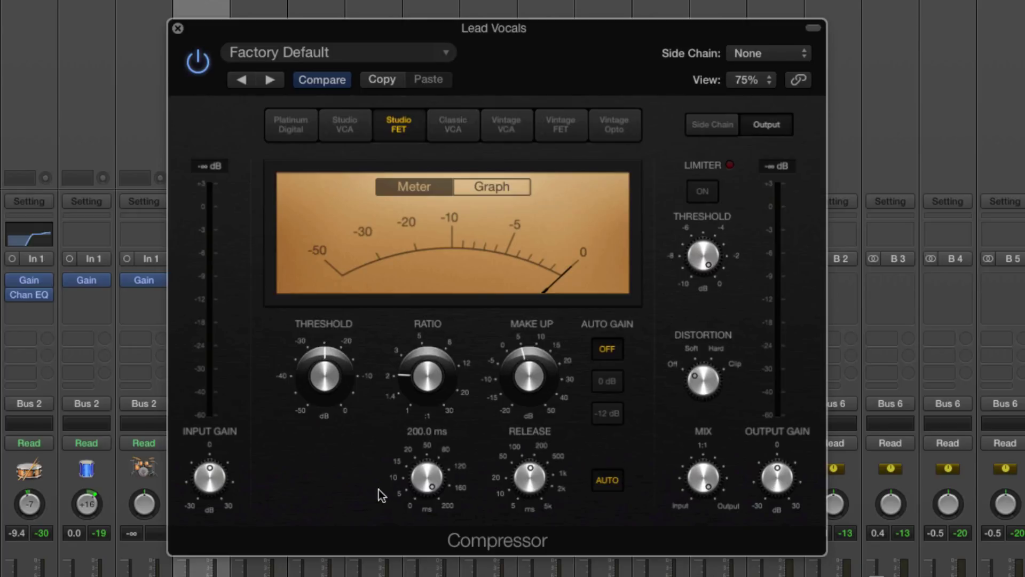
{"action": "left_click_drag", "start_coordinate": [417, 483], "coordinate": [417, 529]}
{"action": "key", "text": "space"}
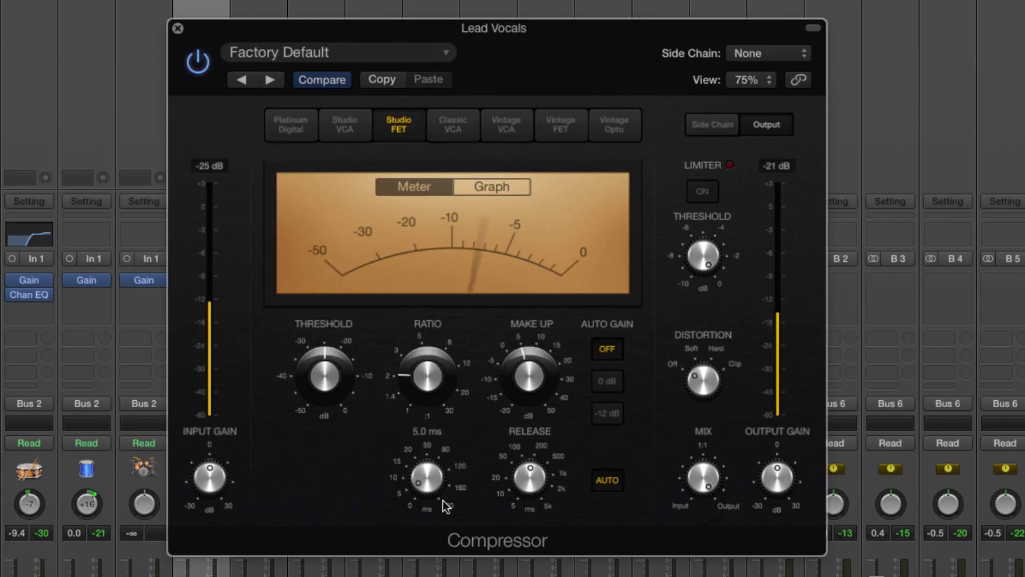
Step: Raise the threshold slightly, set the attack to about 12 ms and compare the vocal with the compressor bypassed and active
{"action": "left_click_drag", "start_coordinate": [344, 386], "coordinate": [345, 367]}
{"action": "mouse_move", "coordinate": [412, 454]}
{"action": "left_mouse_down"}
{"action": "mouse_move", "coordinate": [433, 492]}
{"action": "mouse_move", "coordinate": [404, 494]}
{"action": "mouse_move", "coordinate": [428, 486]}
{"action": "mouse_move", "coordinate": [429, 457]}
{"action": "mouse_move", "coordinate": [430, 494]}
{"action": "mouse_move", "coordinate": [426, 458]}
{"action": "left_mouse_up"}
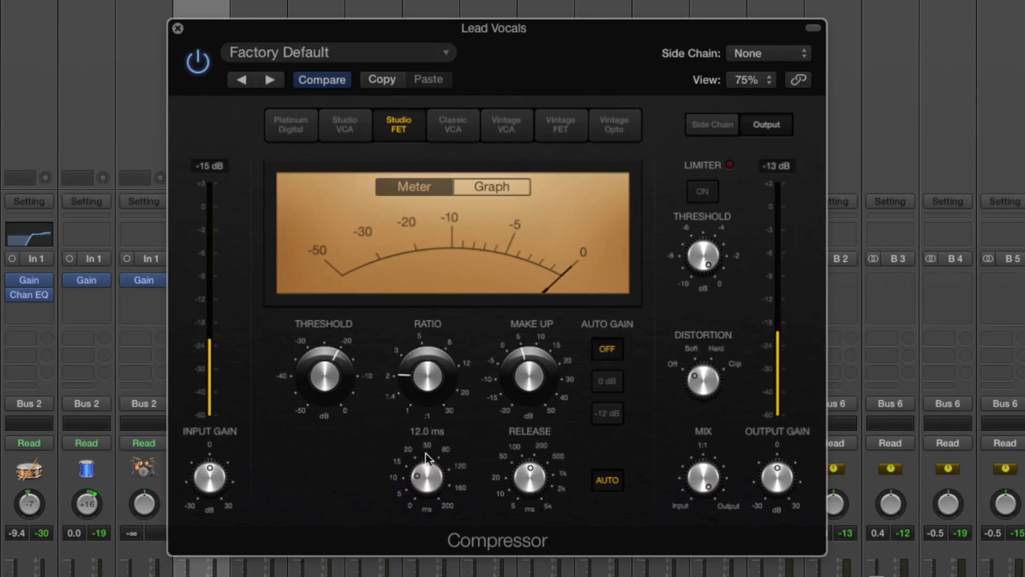
{"action": "left_click_drag", "start_coordinate": [425, 453], "coordinate": [429, 483]}
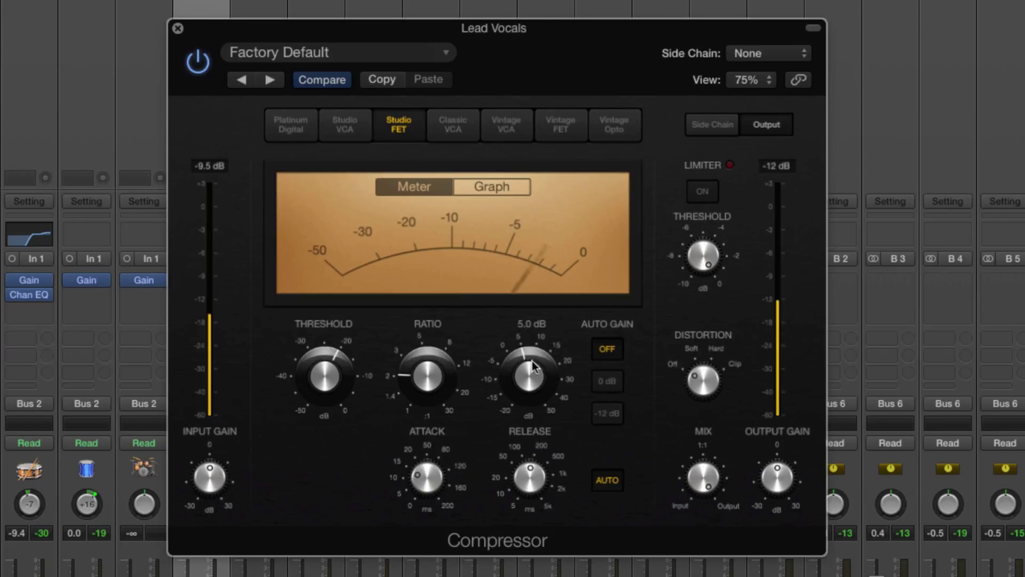
{"action": "left_click", "coordinate": [199, 63]}
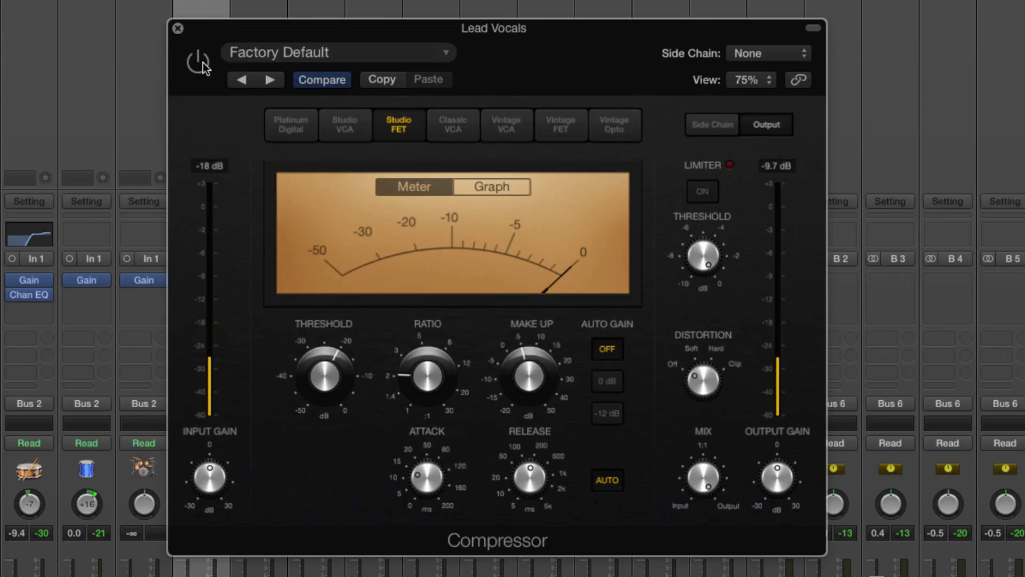
{"action": "left_click", "coordinate": [198, 62]}
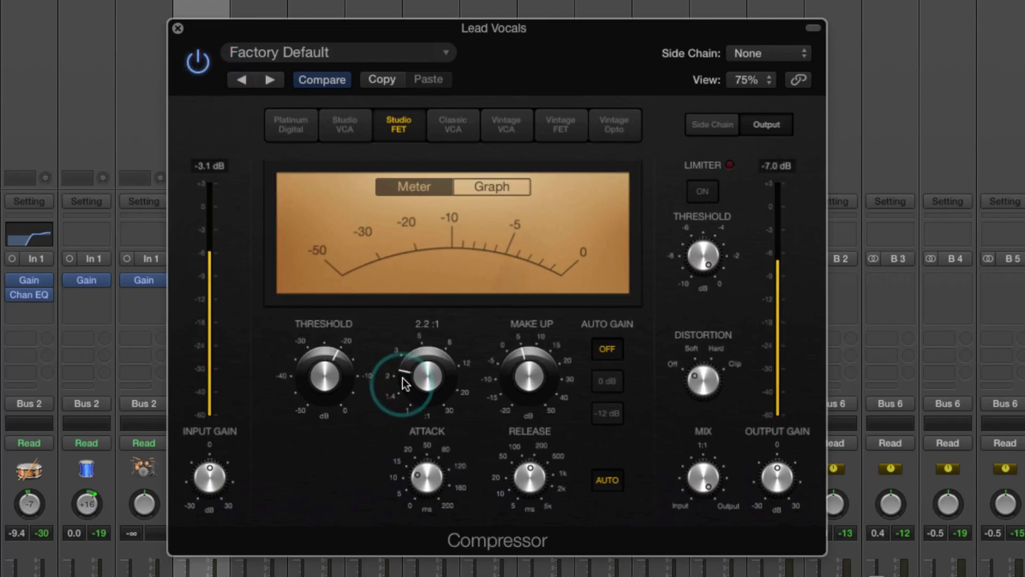
Step: Fine-tune the ratio to 2.6:1, make-up gain to 6 dB, attack to 9 ms and threshold to -23 dB, checking against bypass
{"action": "left_click", "coordinate": [337, 387]}
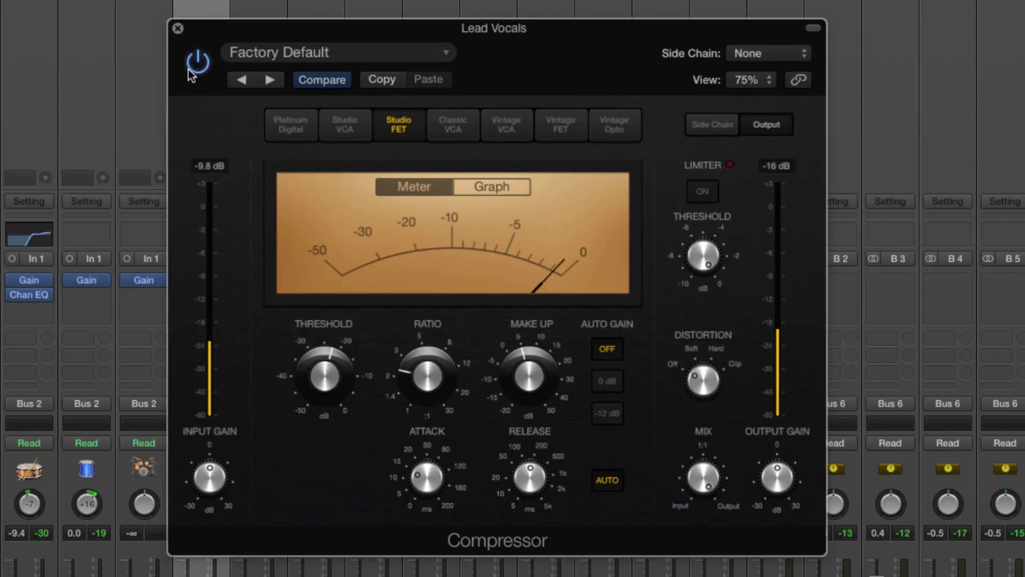
{"action": "left_click_drag", "start_coordinate": [530, 378], "coordinate": [529, 369]}
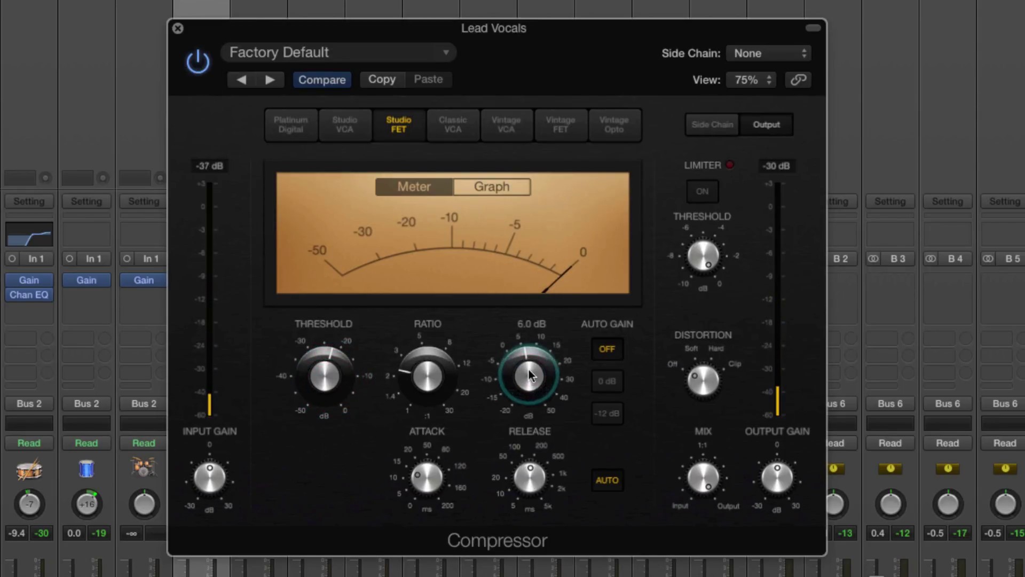
{"action": "mouse_move", "coordinate": [445, 384]}
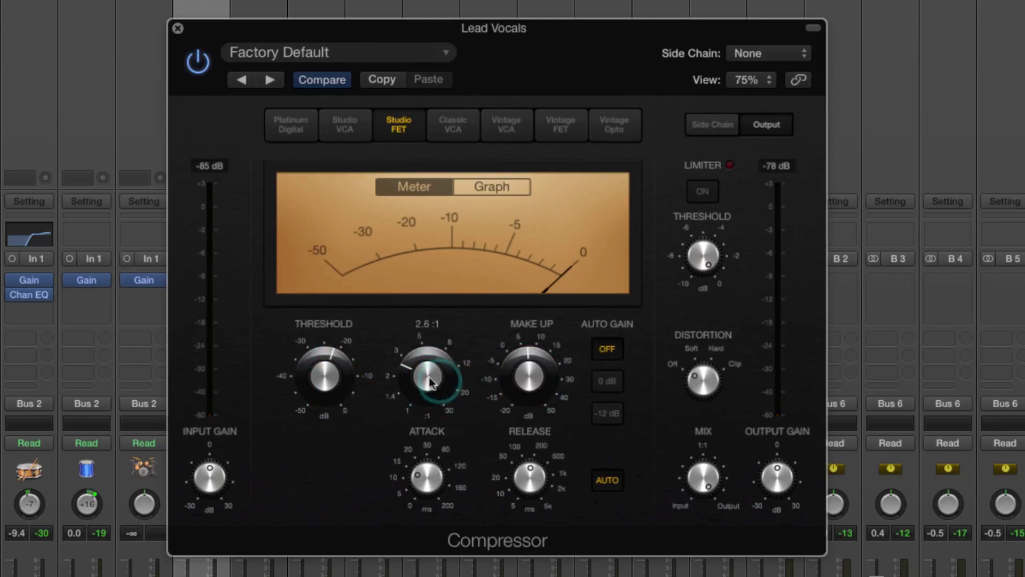
{"action": "mouse_move", "coordinate": [341, 379]}
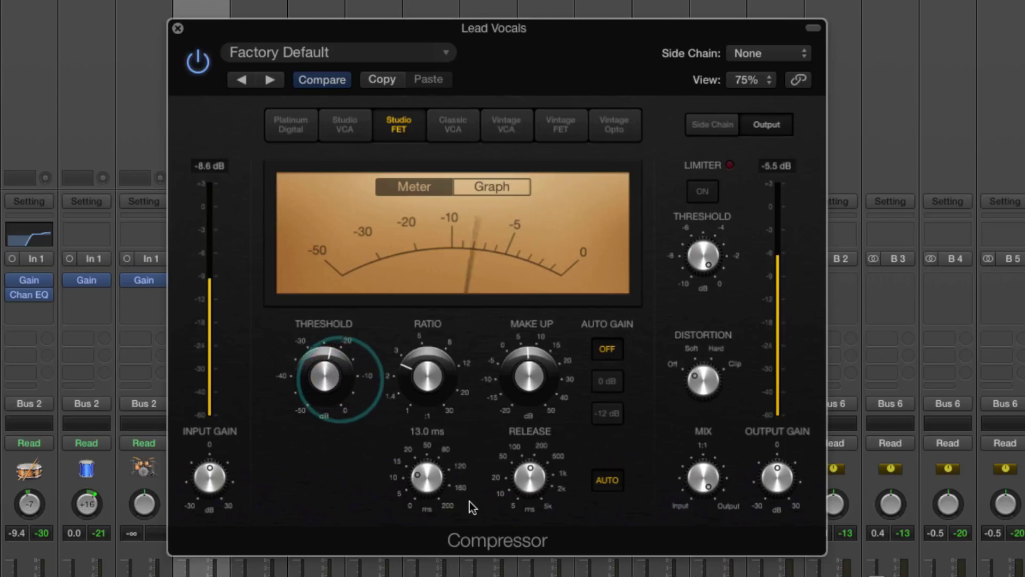
{"action": "left_click_drag", "start_coordinate": [434, 478], "coordinate": [433, 486]}
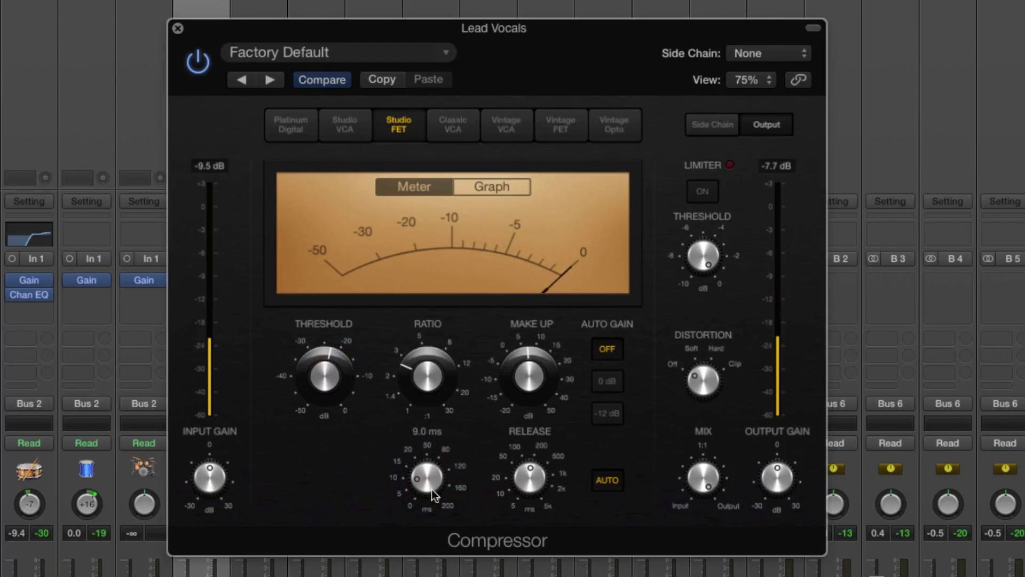
{"action": "mouse_move", "coordinate": [306, 368]}
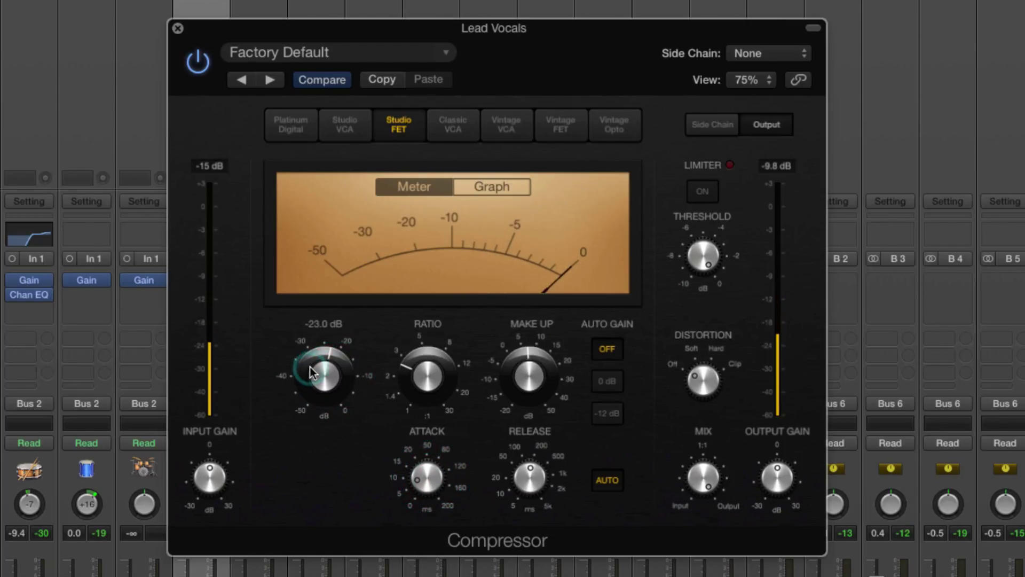
{"action": "left_click", "coordinate": [207, 63]}
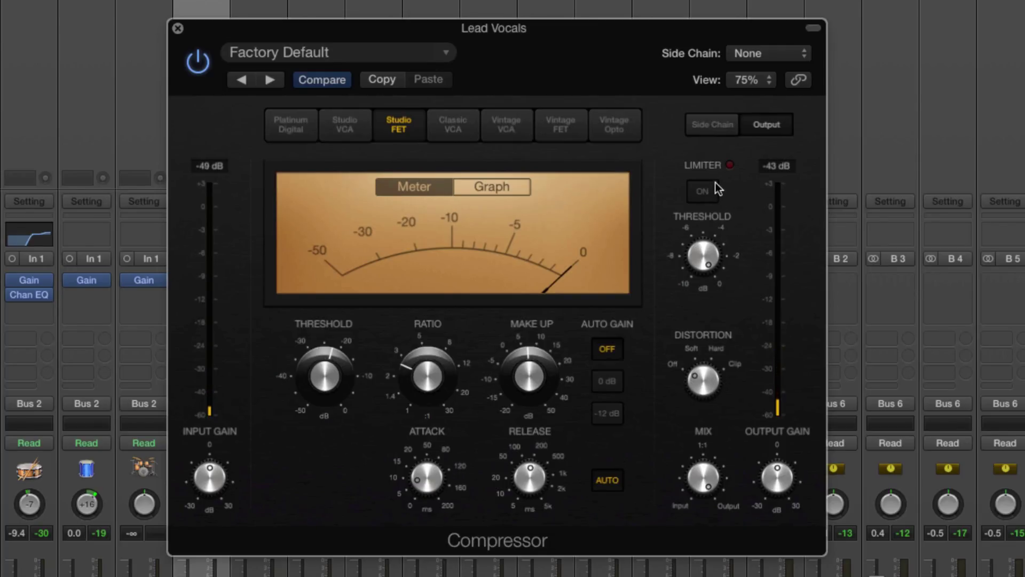
Step: Check the side chain settings, return to the output settings and switch the limiter on and off
{"action": "left_click", "coordinate": [711, 131]}
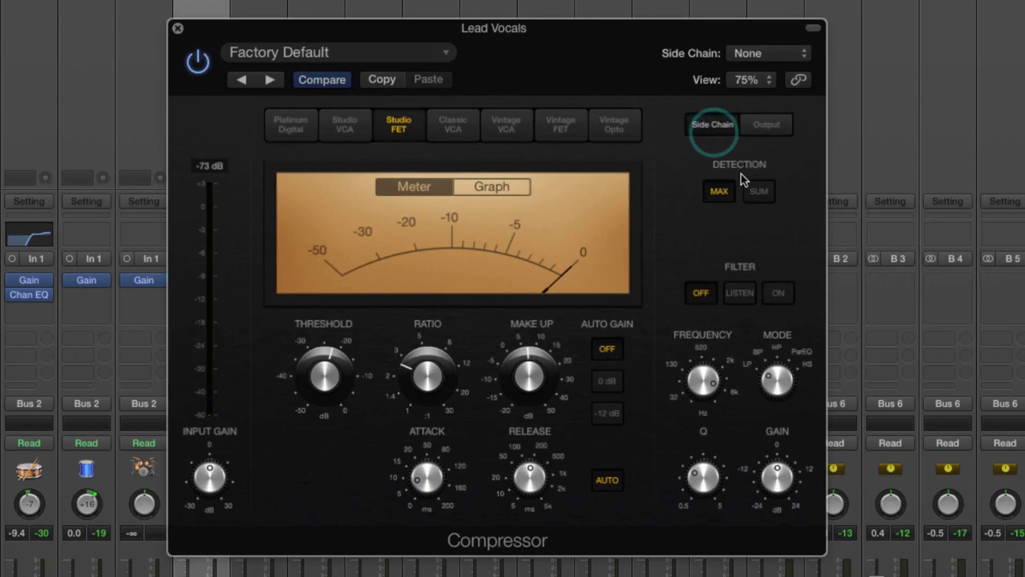
{"action": "left_click", "coordinate": [764, 126]}
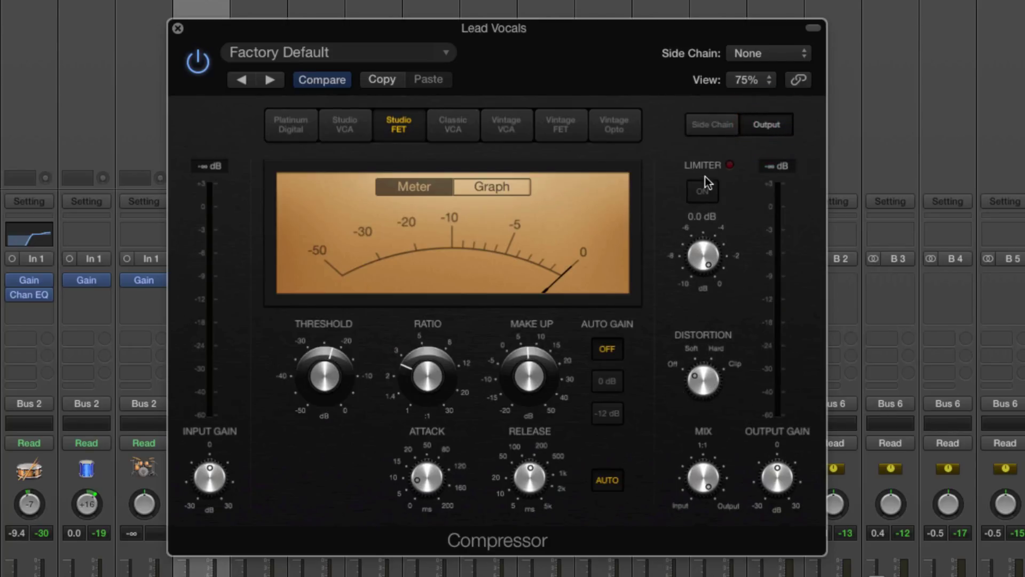
{"action": "left_click", "coordinate": [703, 192]}
{"action": "left_click", "coordinate": [710, 192]}
{"action": "mouse_move", "coordinate": [717, 377]}
{"action": "left_mouse_down"}
{"action": "mouse_move", "coordinate": [707, 370]}
{"action": "mouse_move", "coordinate": [703, 420]}
{"action": "mouse_move", "coordinate": [702, 383]}
{"action": "mouse_move", "coordinate": [697, 437]}
{"action": "mouse_move", "coordinate": [700, 375]}
{"action": "left_mouse_up"}
Step: Enable the output limiter, try its threshold down at about -9 dB, and return the threshold to 0 dB
{"action": "mouse_move", "coordinate": [700, 245]}
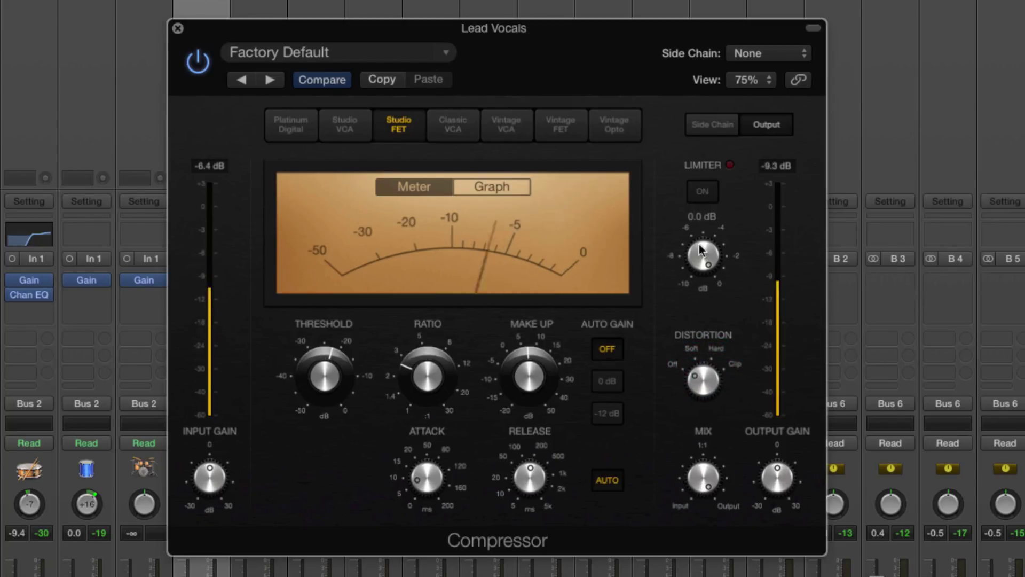
{"action": "left_click_drag", "start_coordinate": [700, 244], "coordinate": [704, 191]}
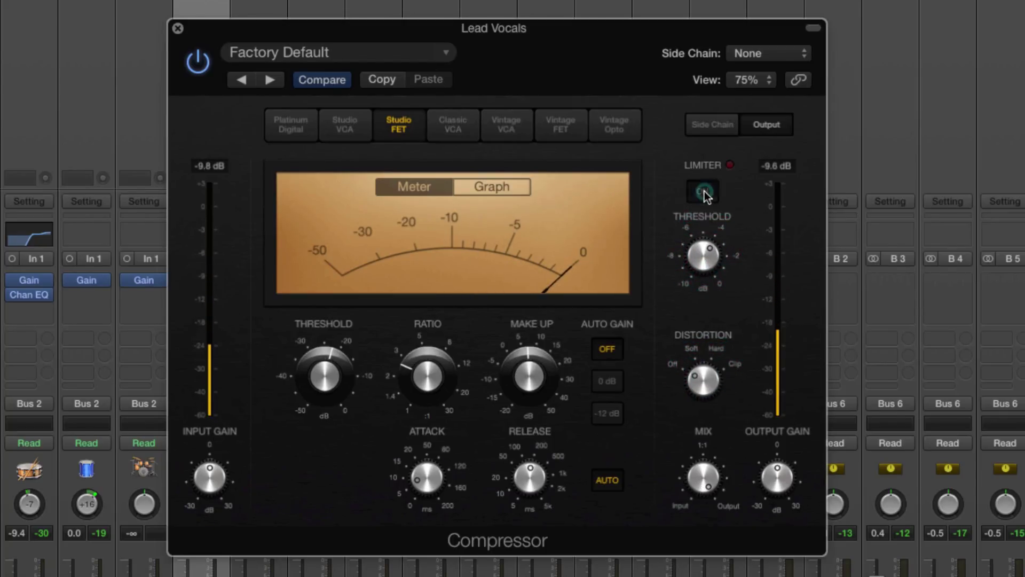
{"action": "left_click", "coordinate": [704, 191]}
{"action": "left_click_drag", "start_coordinate": [705, 244], "coordinate": [706, 316]}
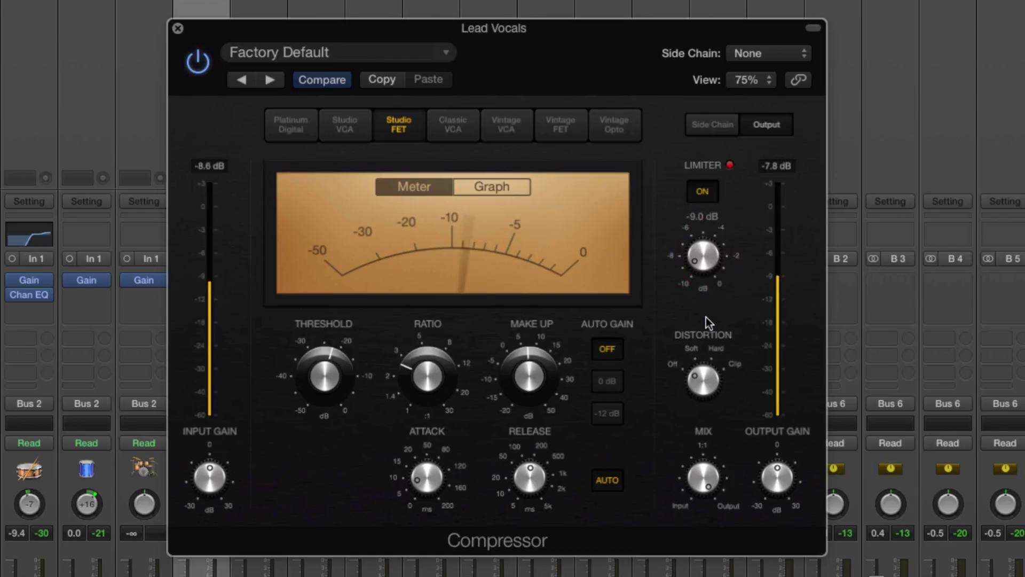
{"action": "left_click", "coordinate": [768, 164]}
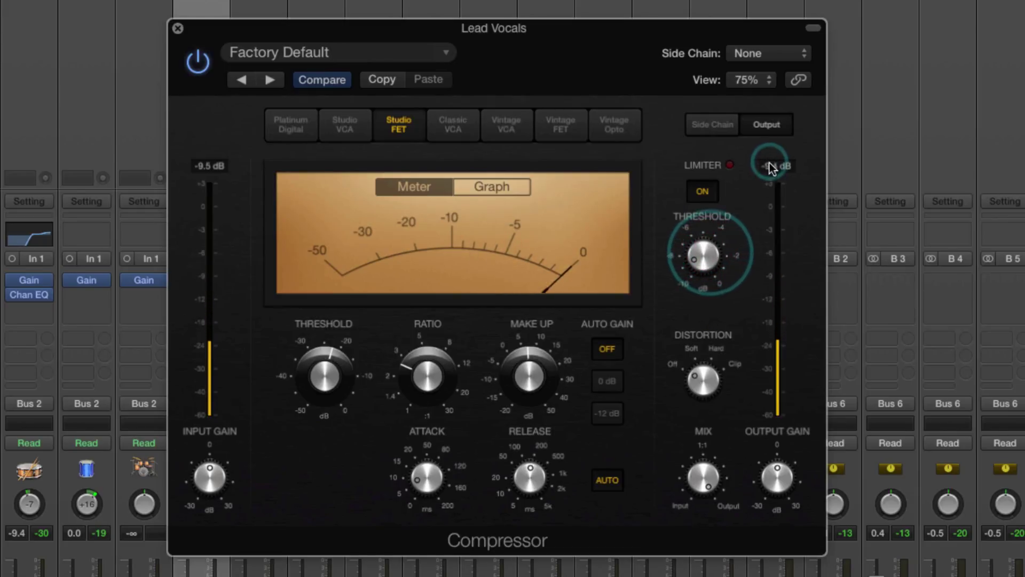
{"action": "left_click_drag", "start_coordinate": [713, 253], "coordinate": [716, 224]}
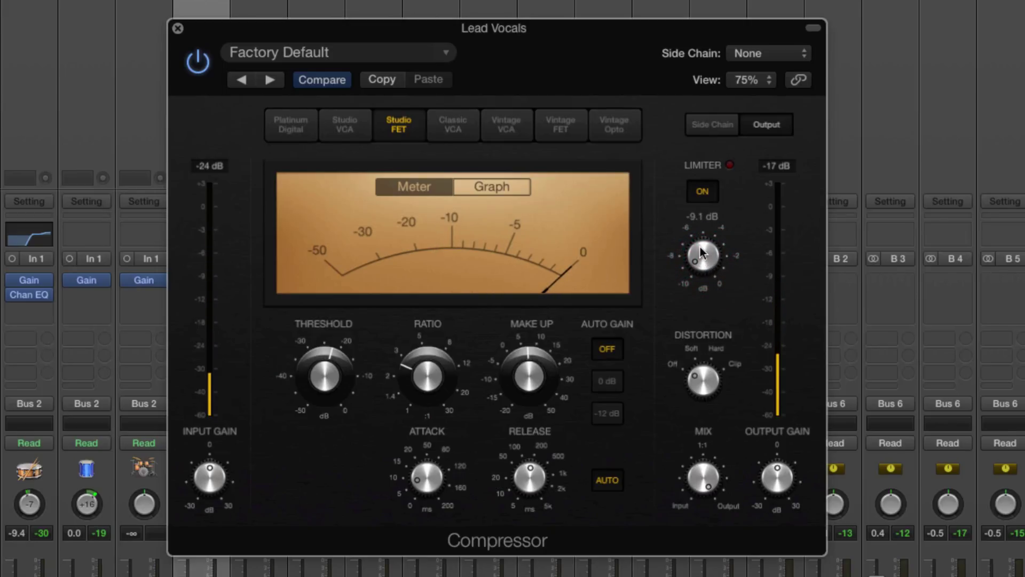
{"action": "left_click_drag", "start_coordinate": [706, 250], "coordinate": [728, 49]}
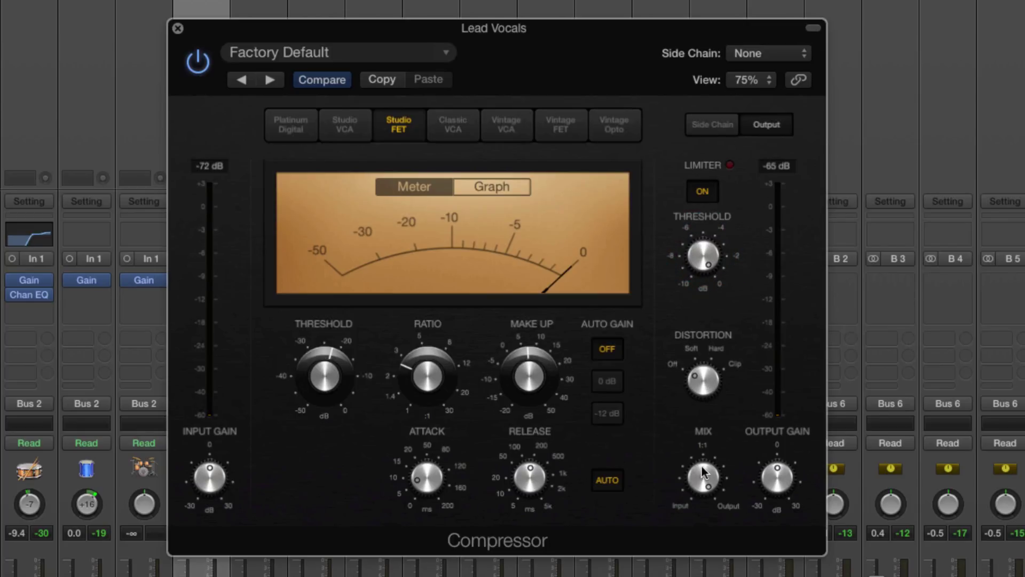
Step: Try blending the dry and compressed vocal with Mix around 1:1 and restore it to full output
{"action": "left_click_drag", "start_coordinate": [702, 466], "coordinate": [721, 304]}
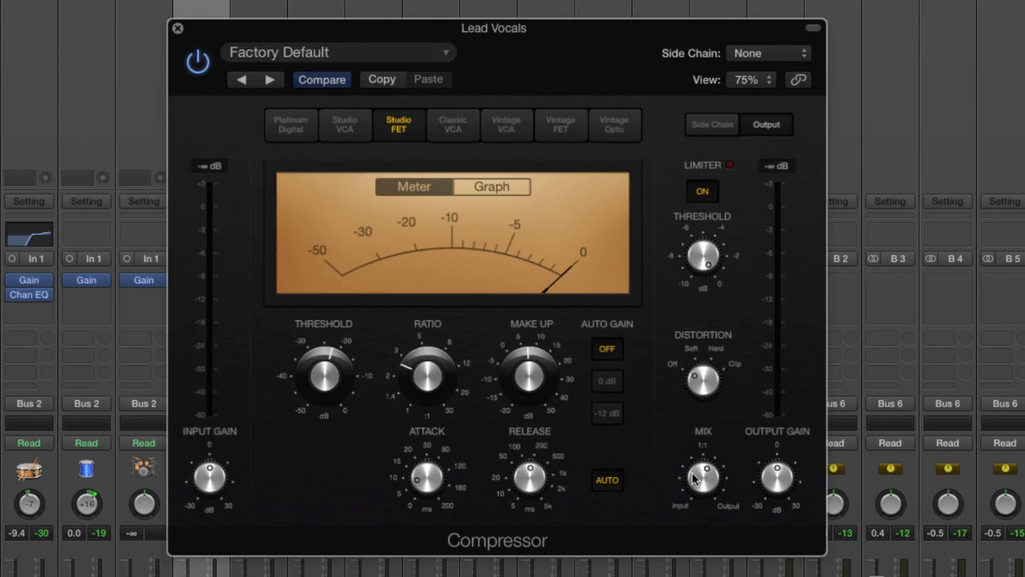
{"action": "left_click_drag", "start_coordinate": [702, 475], "coordinate": [713, 348]}
{"action": "left_click_drag", "start_coordinate": [706, 469], "coordinate": [711, 490]}
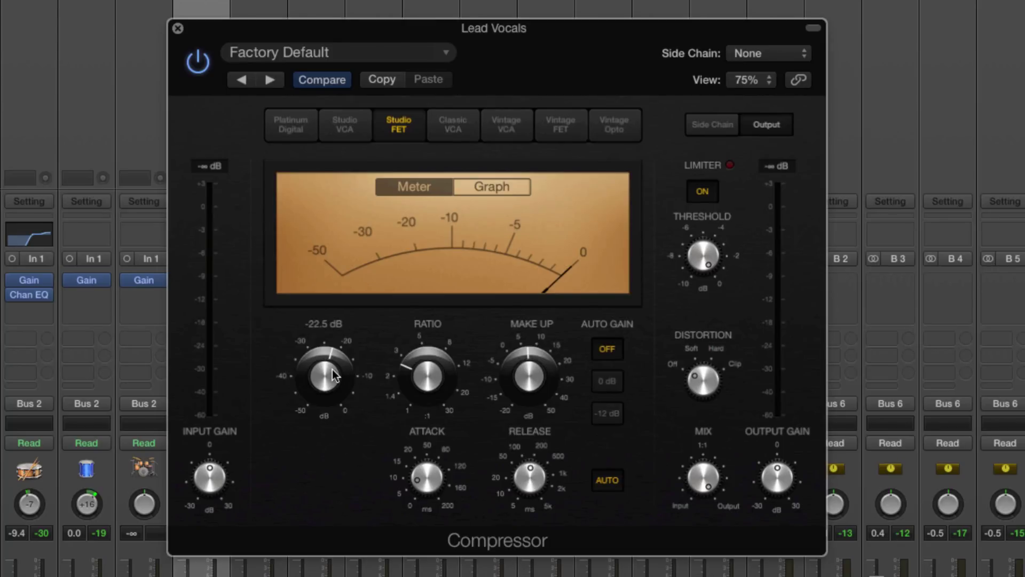
Step: Compress the vocal heavily with a -37 dB threshold, a higher ratio, a manual 97 ms release and 16.5 dB of make-up gain
{"action": "mouse_move", "coordinate": [331, 376]}
{"action": "left_mouse_down"}
{"action": "mouse_move", "coordinate": [326, 401]}
{"action": "mouse_move", "coordinate": [422, 388]}
{"action": "mouse_move", "coordinate": [422, 374]}
{"action": "mouse_move", "coordinate": [339, 374]}
{"action": "mouse_move", "coordinate": [336, 384]}
{"action": "left_mouse_up"}
{"action": "left_click_drag", "start_coordinate": [427, 386], "coordinate": [320, 375]}
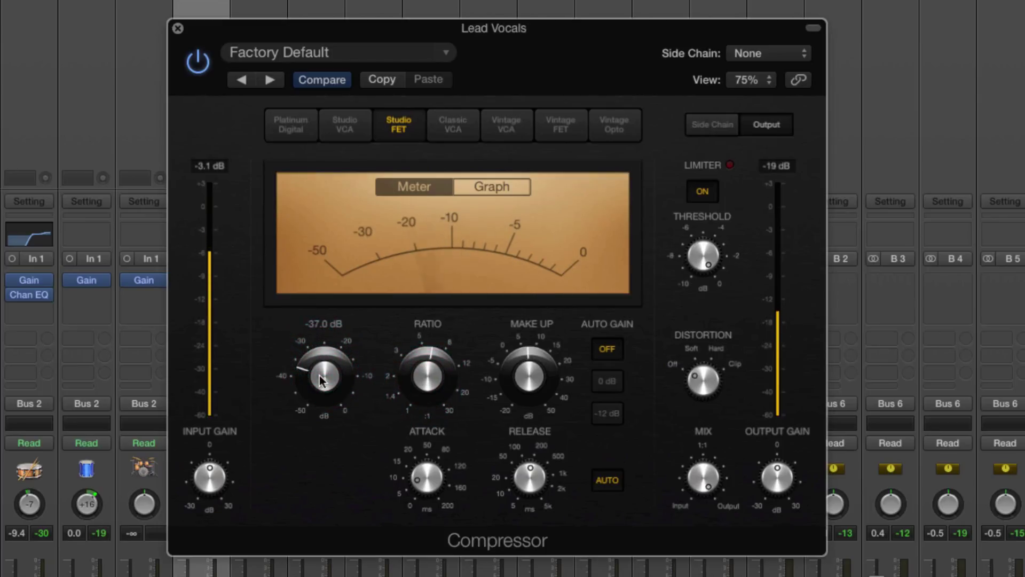
{"action": "left_click_drag", "start_coordinate": [529, 475], "coordinate": [520, 451]}
{"action": "left_click", "coordinate": [608, 479]}
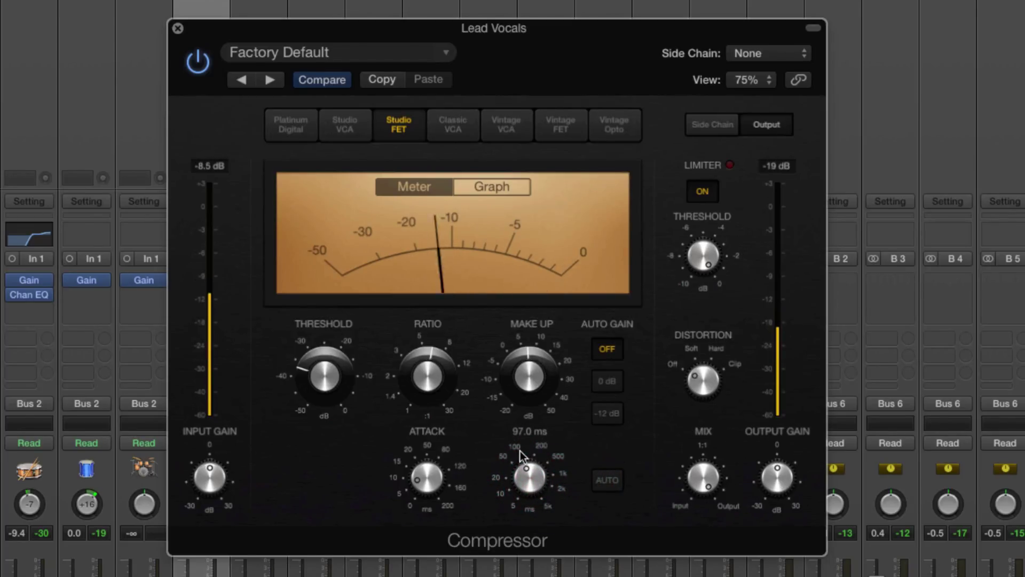
{"action": "left_click_drag", "start_coordinate": [561, 390], "coordinate": [546, 344]}
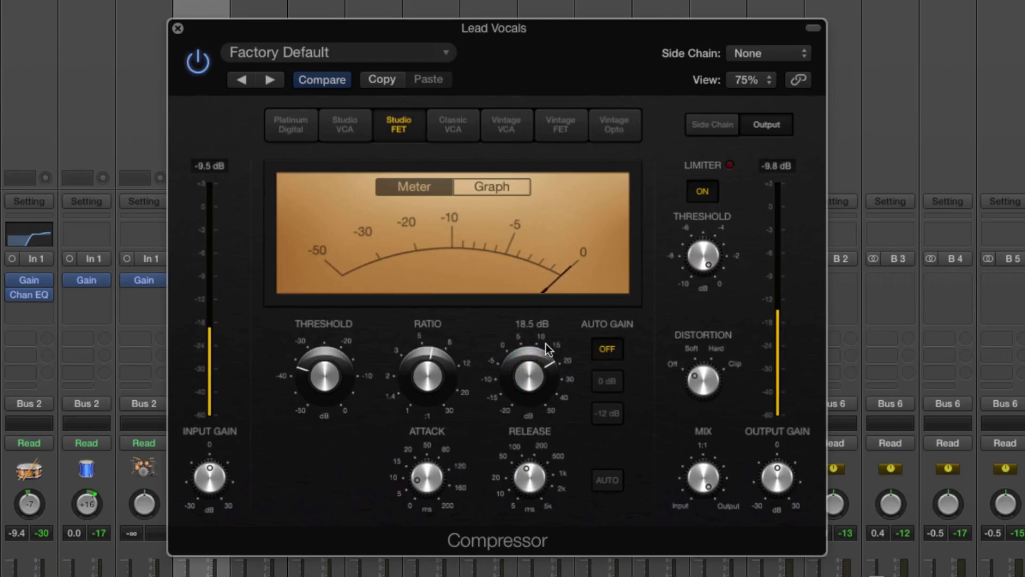
{"action": "mouse_move", "coordinate": [705, 479]}
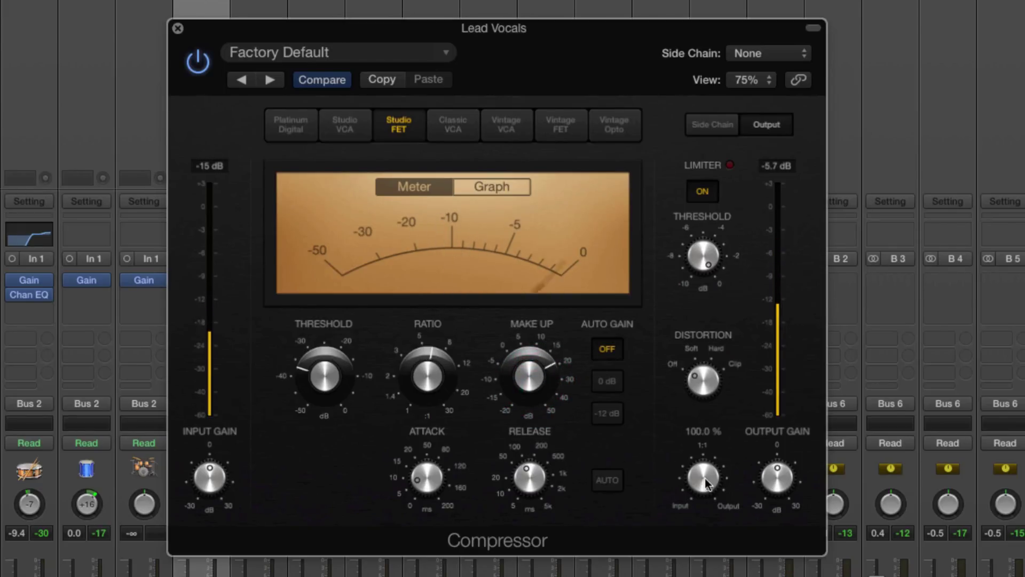
{"action": "left_click", "coordinate": [545, 374]}
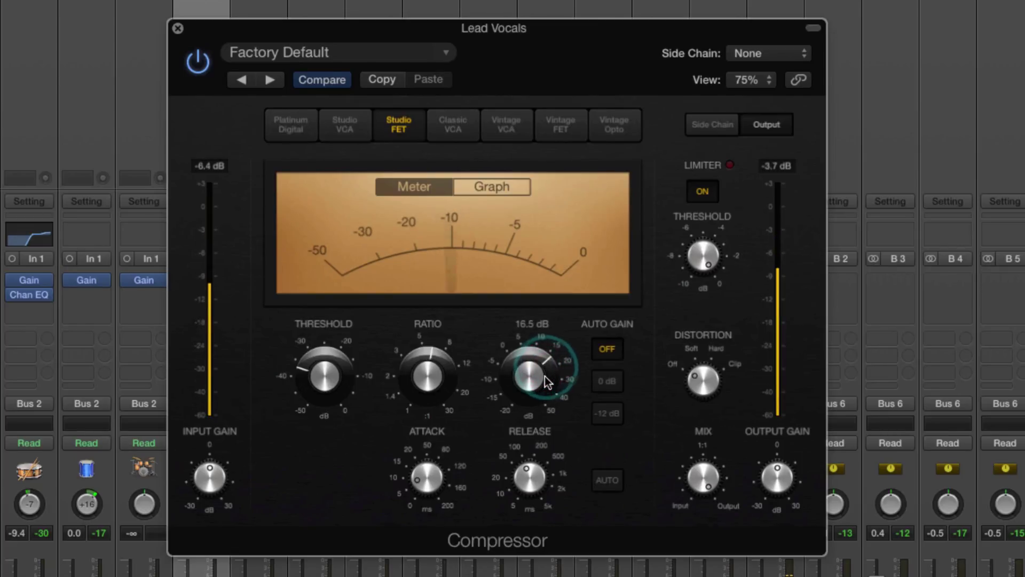
Step: Lower the vocal compressor's Mix to 0% and blend the compressed signal back in to 42.5%
{"action": "mouse_move", "coordinate": [700, 479]}
{"action": "left_click_drag", "start_coordinate": [698, 544], "coordinate": [698, 576]}
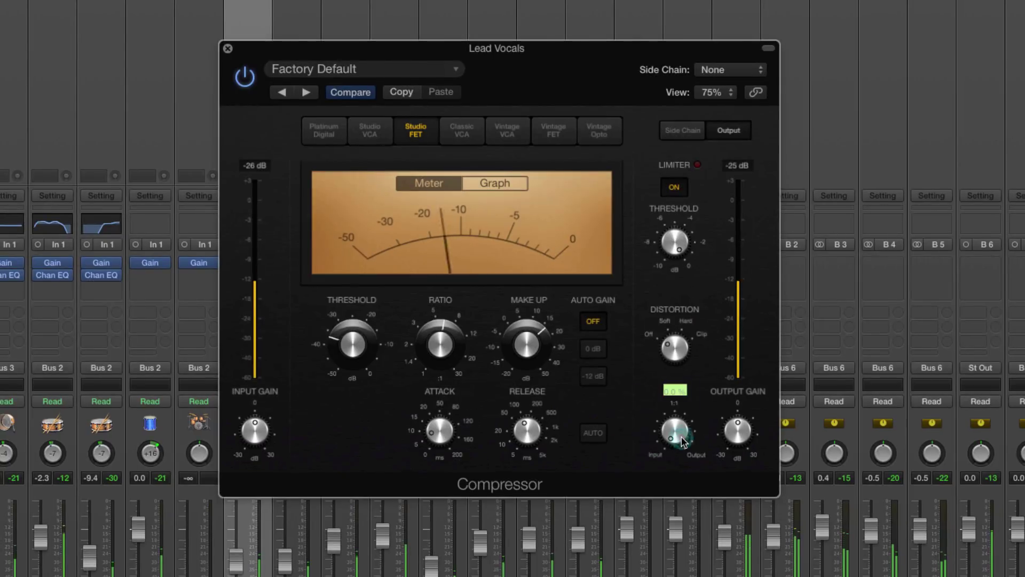
{"action": "left_click", "coordinate": [680, 428]}
{"action": "left_click_drag", "start_coordinate": [677, 438], "coordinate": [675, 390]}
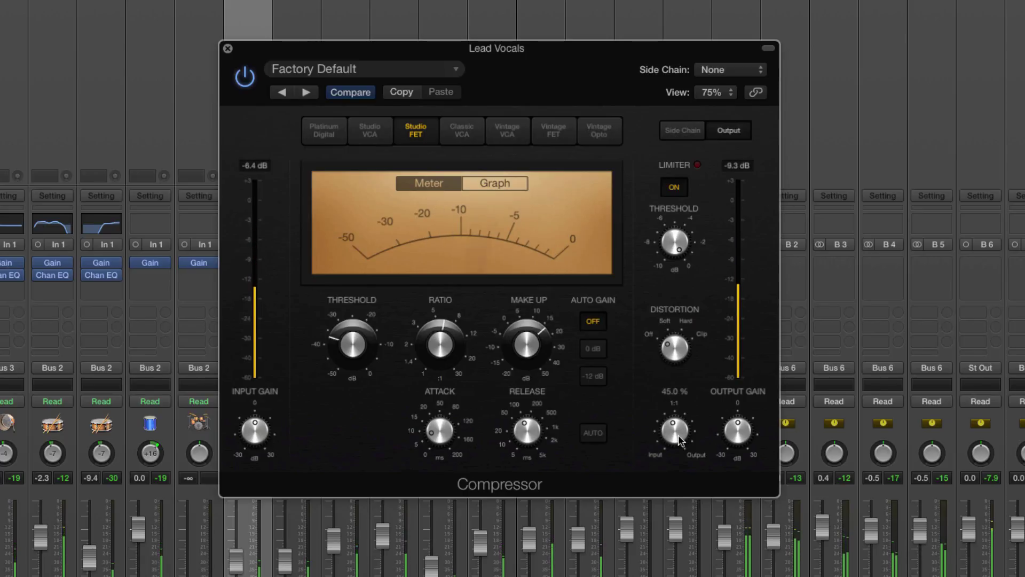
{"action": "left_click_drag", "start_coordinate": [678, 436], "coordinate": [703, 415]}
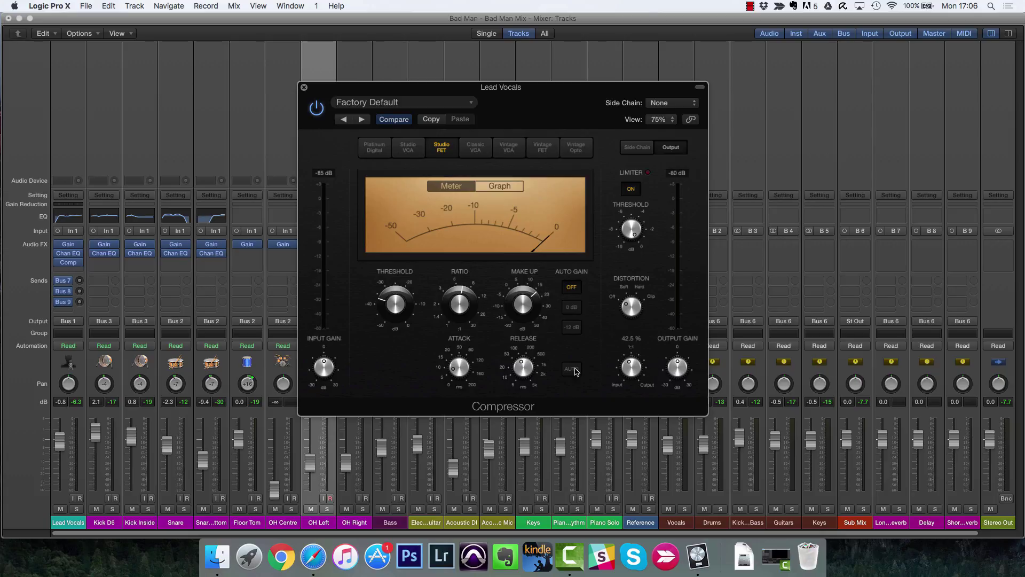
Step: Close the vocal compressor and insert a stereo Compressor on the Drums bus
{"action": "left_click", "coordinate": [304, 87]}
{"action": "left_click_drag", "start_coordinate": [623, 533], "coordinate": [721, 536]}
{"action": "left_click", "coordinate": [670, 245]}
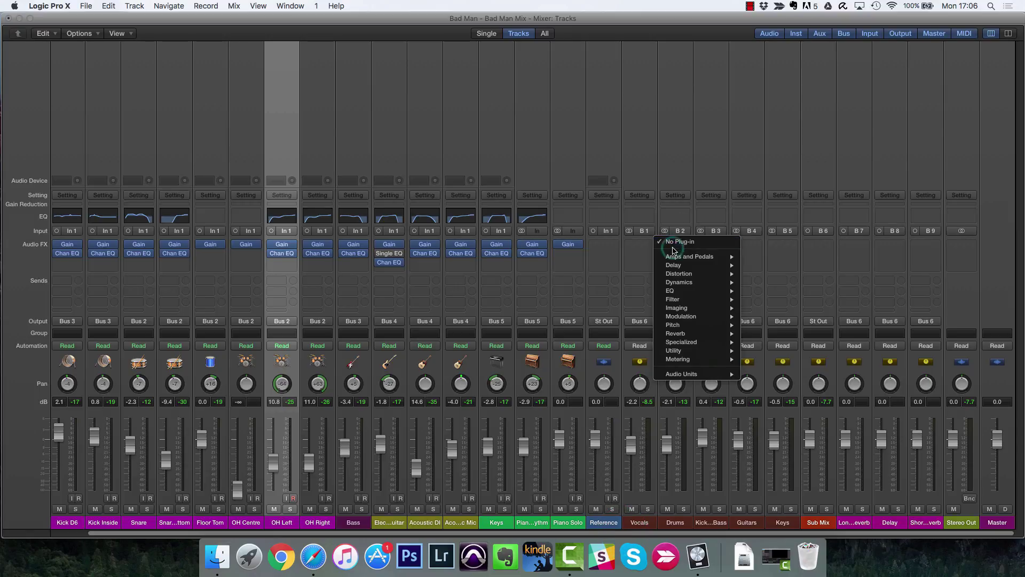
{"action": "mouse_move", "coordinate": [697, 281]}
{"action": "mouse_move", "coordinate": [777, 293]}
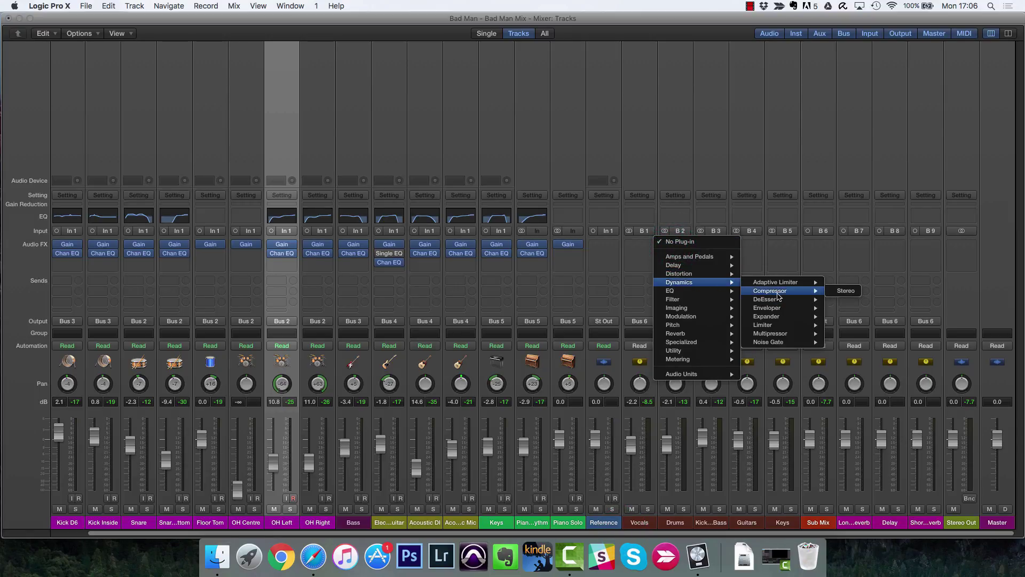
{"action": "left_click", "coordinate": [844, 291]}
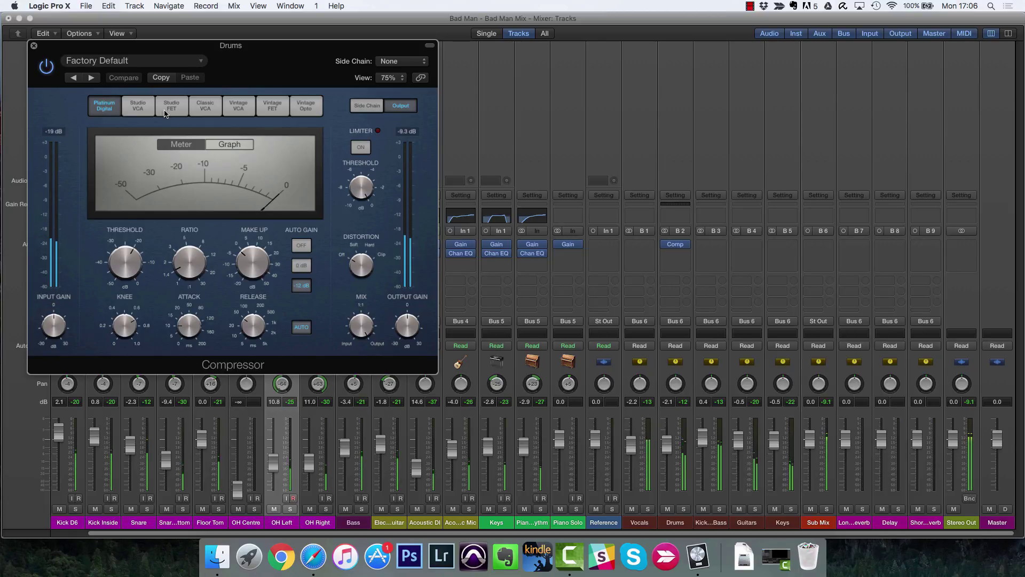
Step: Lower the drum compressor's threshold and raise its ratio to 2.2:1
{"action": "mouse_move", "coordinate": [131, 265]}
{"action": "left_mouse_down"}
{"action": "mouse_move", "coordinate": [133, 287]}
{"action": "mouse_move", "coordinate": [143, 271]}
{"action": "left_mouse_up"}
{"action": "mouse_move", "coordinate": [249, 278]}
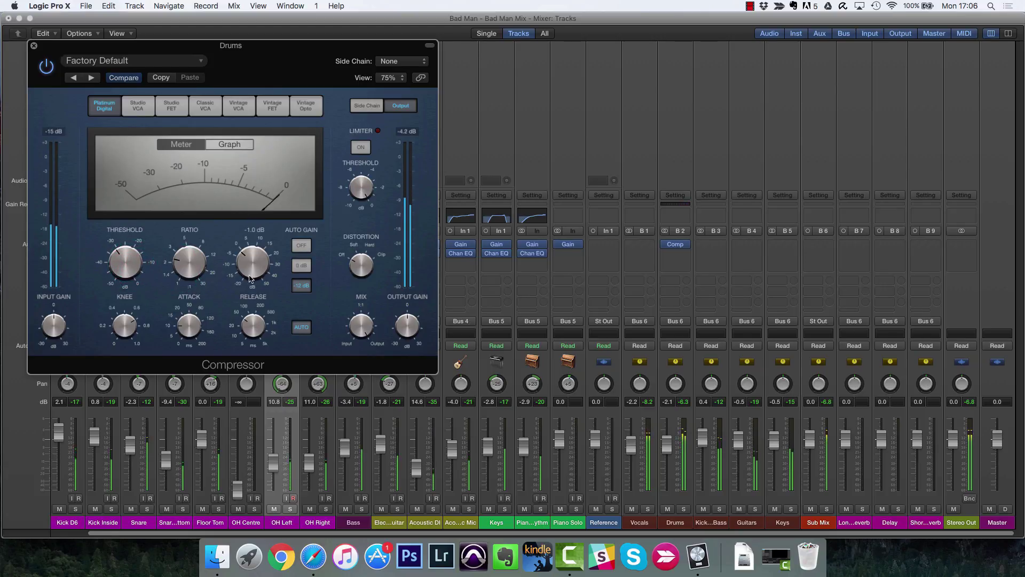
{"action": "mouse_move", "coordinate": [242, 314]}
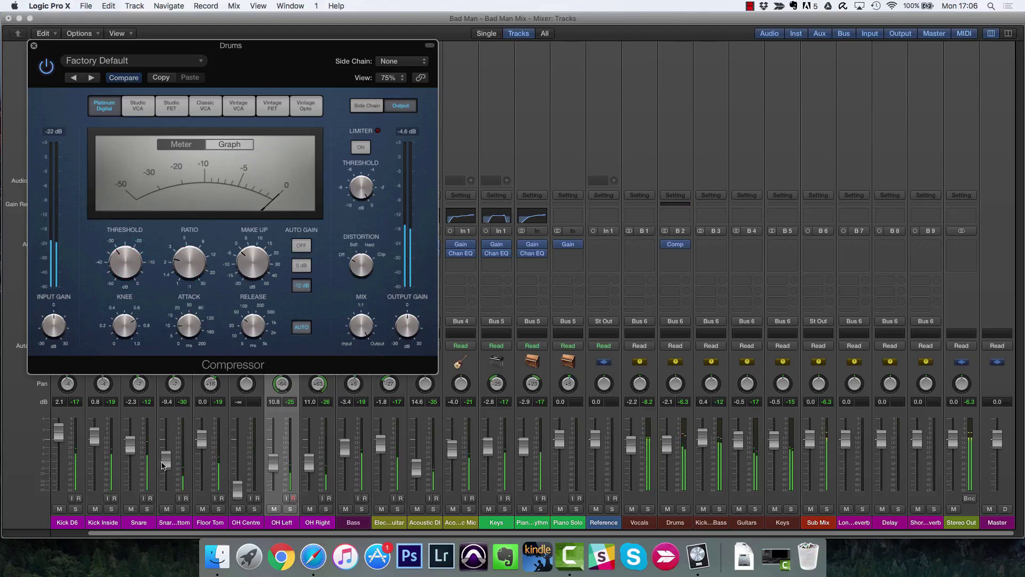
Step: Trim the Snare fader to -2.7 dB and the Kick D6 fader to 1.9 dB
{"action": "left_click_drag", "start_coordinate": [136, 453], "coordinate": [136, 455]}
{"action": "mouse_move", "coordinate": [67, 438]}
{"action": "left_mouse_down"}
{"action": "mouse_move", "coordinate": [80, 435]}
{"action": "mouse_move", "coordinate": [61, 435]}
{"action": "left_mouse_up"}
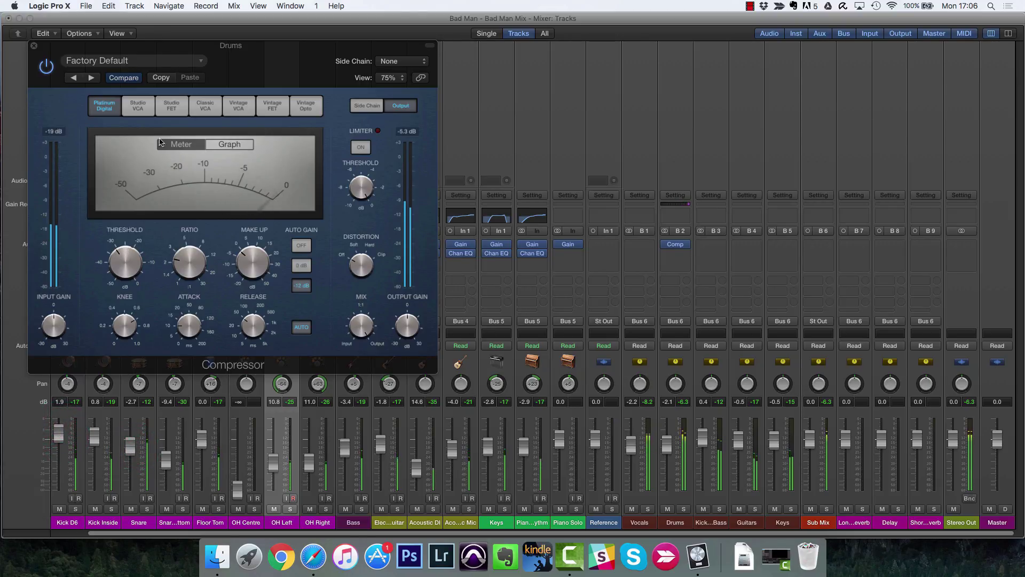
Step: Audition the Studio VCA and Studio FET models on the drums, choose Classic VCA and set Mix to 50.5%
{"action": "left_click", "coordinate": [139, 110]}
{"action": "left_click", "coordinate": [170, 109]}
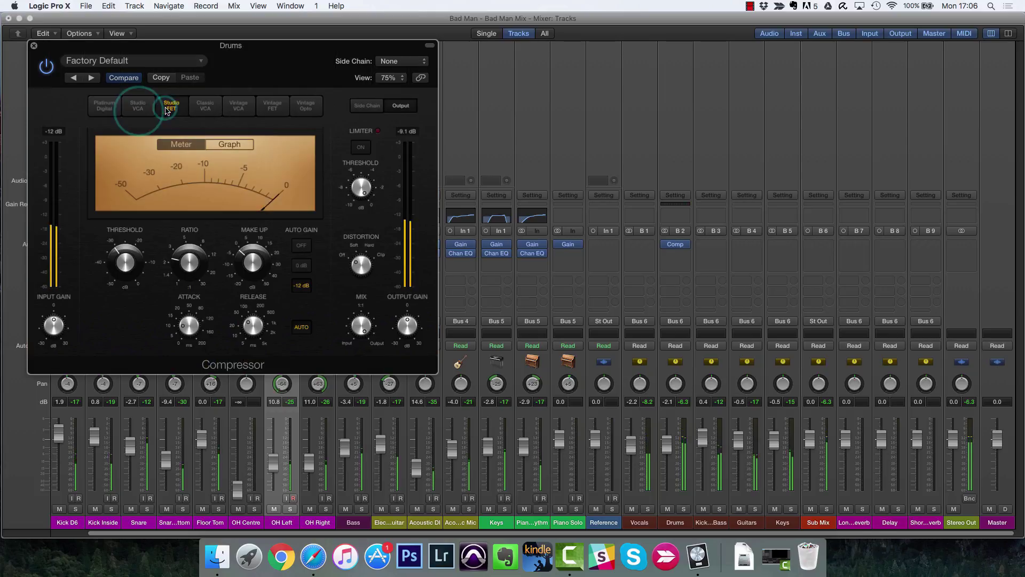
{"action": "left_click", "coordinate": [199, 106]}
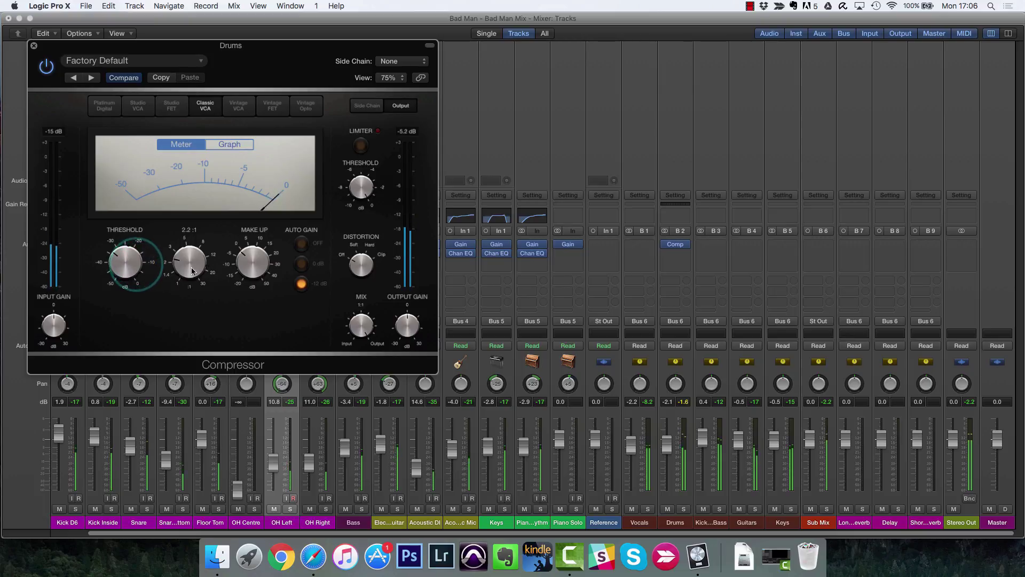
{"action": "mouse_move", "coordinate": [188, 270]}
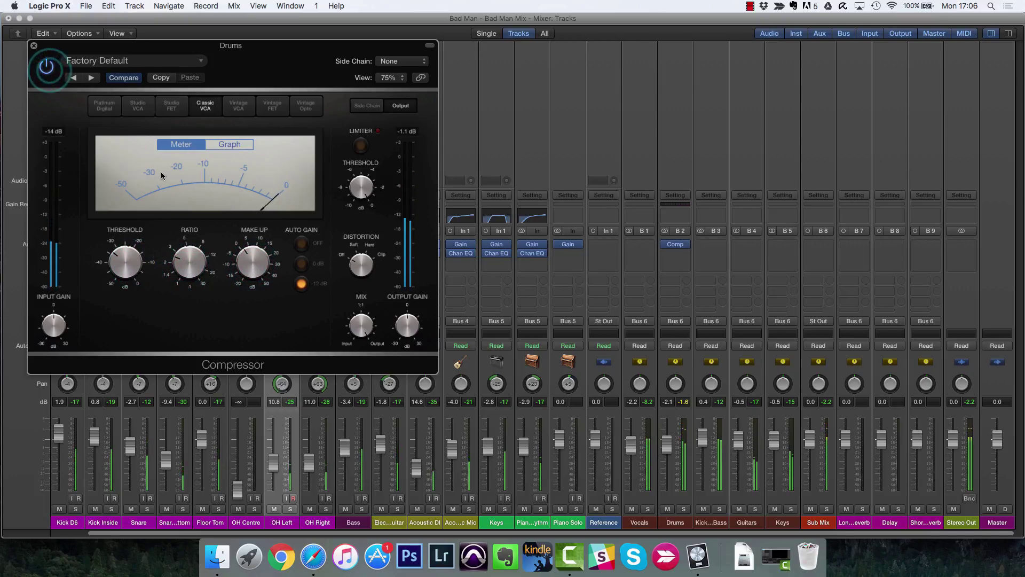
{"action": "left_click_drag", "start_coordinate": [365, 409], "coordinate": [360, 371]}
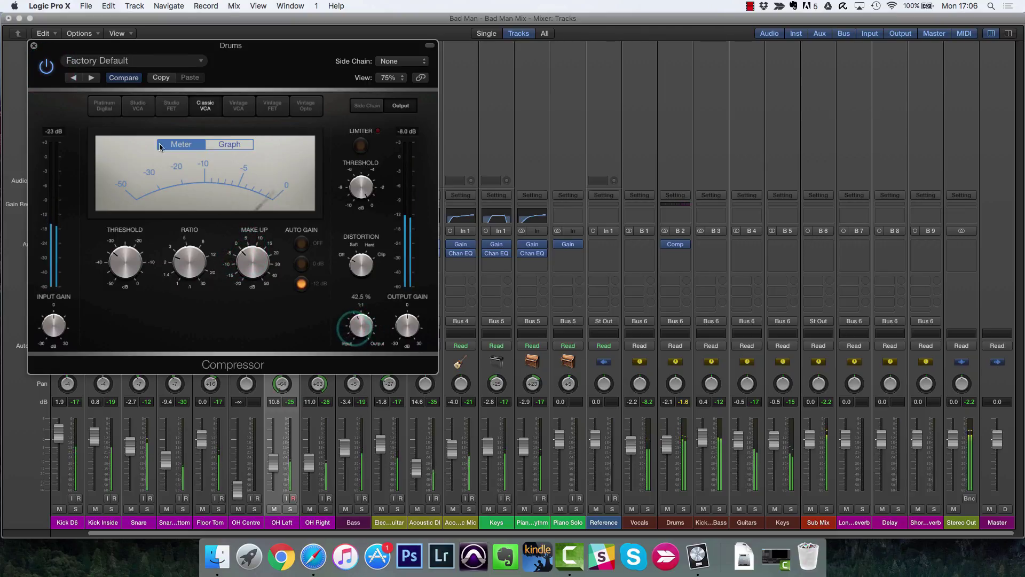
{"action": "left_click_drag", "start_coordinate": [361, 326], "coordinate": [331, 288]}
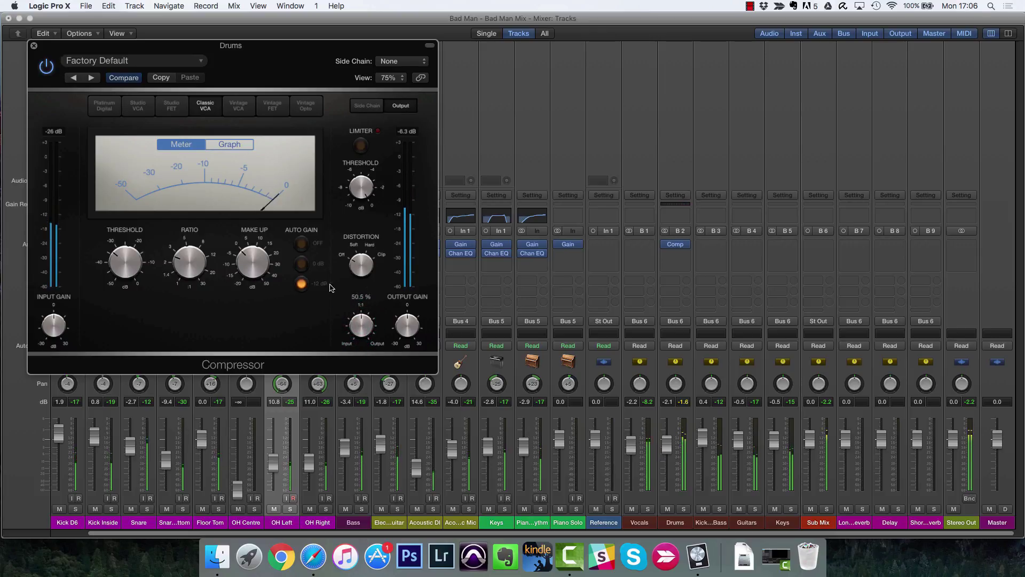
Step: Compare the drums with the compressor bypassed and active, leave it bypassed and move its window to the middle of the mixer
{"action": "left_click", "coordinate": [47, 67]}
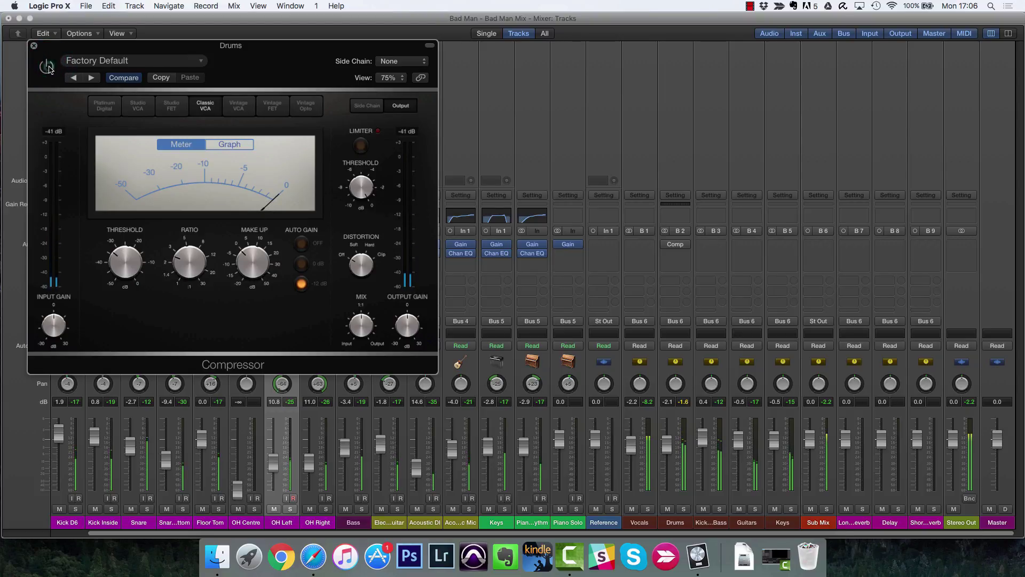
{"action": "left_click", "coordinate": [47, 67]}
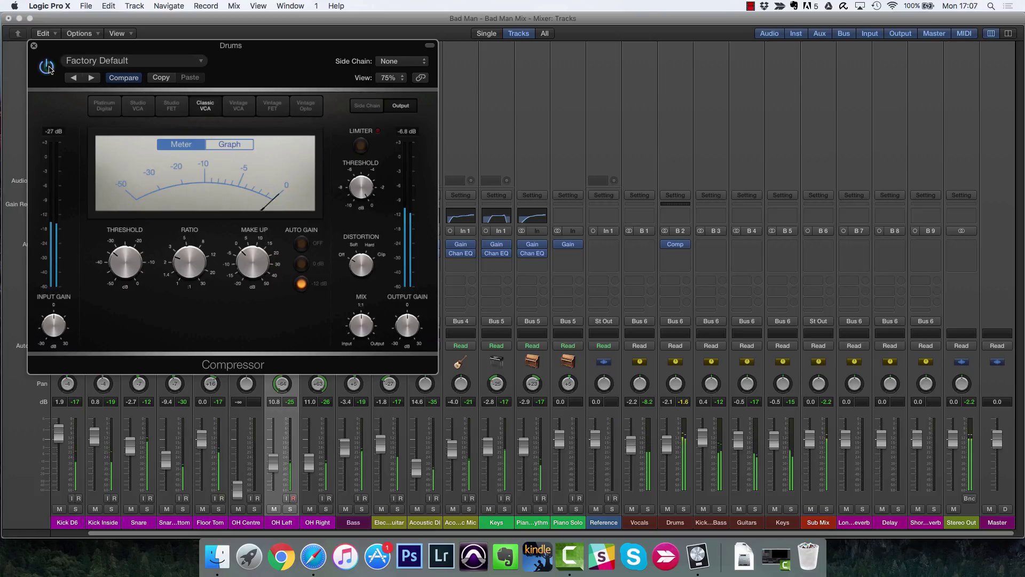
{"action": "left_click", "coordinate": [47, 66]}
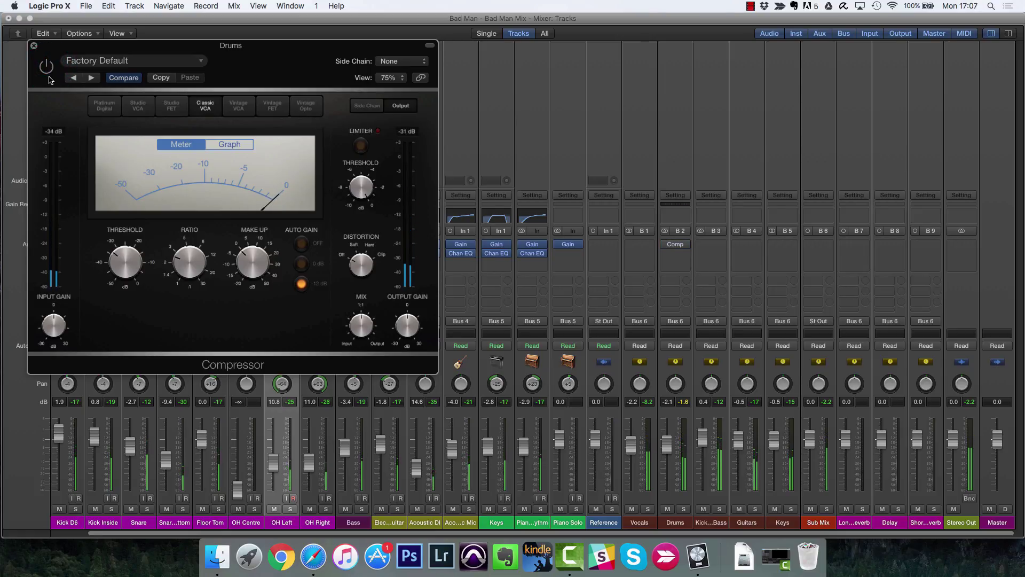
{"action": "left_click_drag", "start_coordinate": [79, 47], "coordinate": [380, 98]}
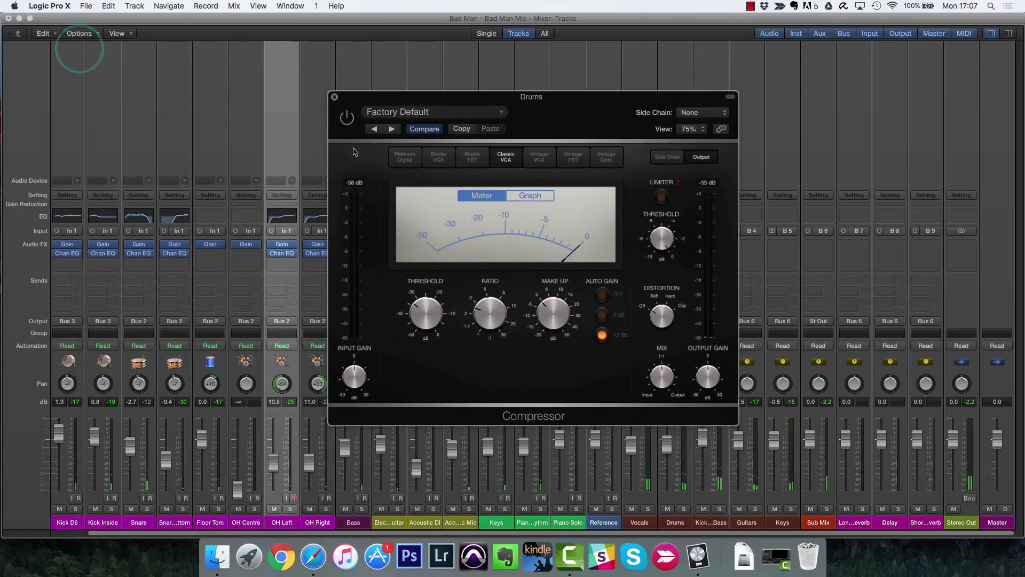